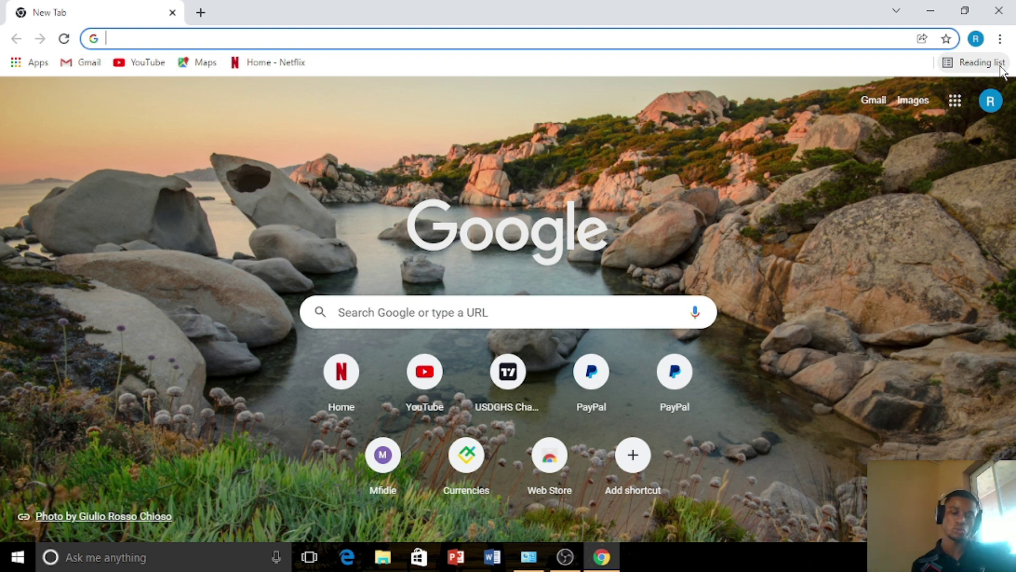
Load paypal.com/ls from the Chrome address bar, accepting the paypal.com autocomplete
type("paypal.com")
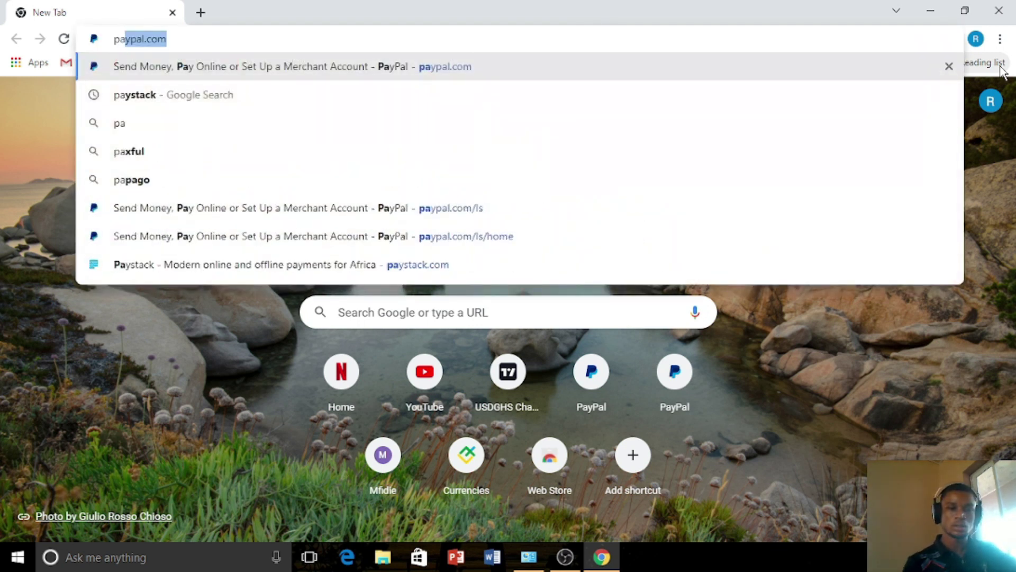
key("Right")
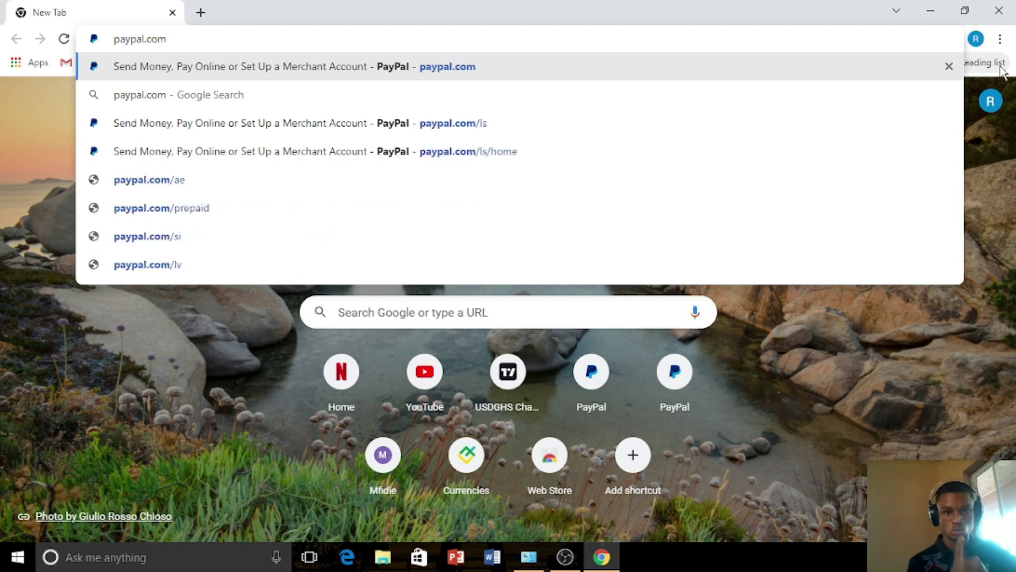
type("/")
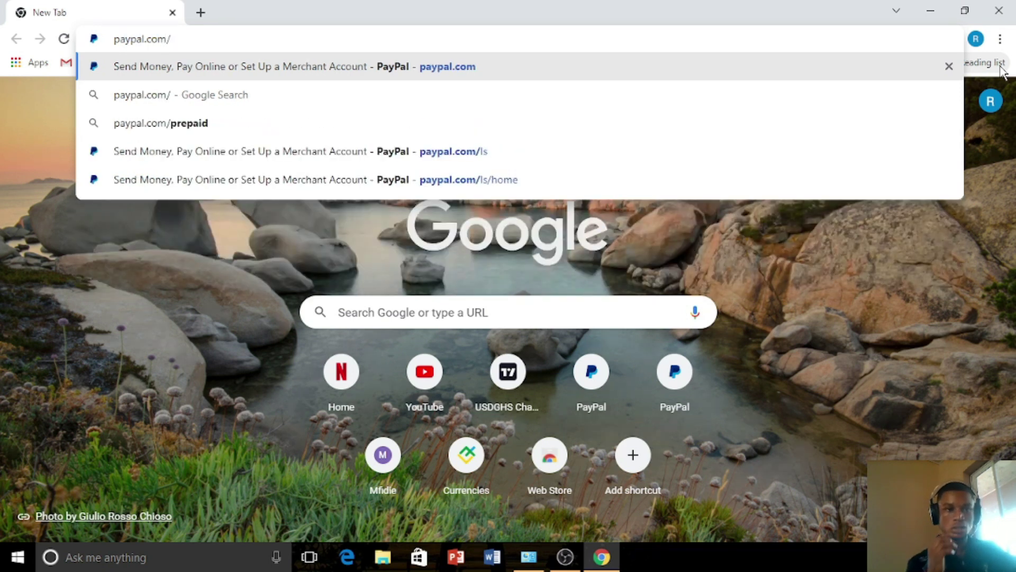
type("ls")
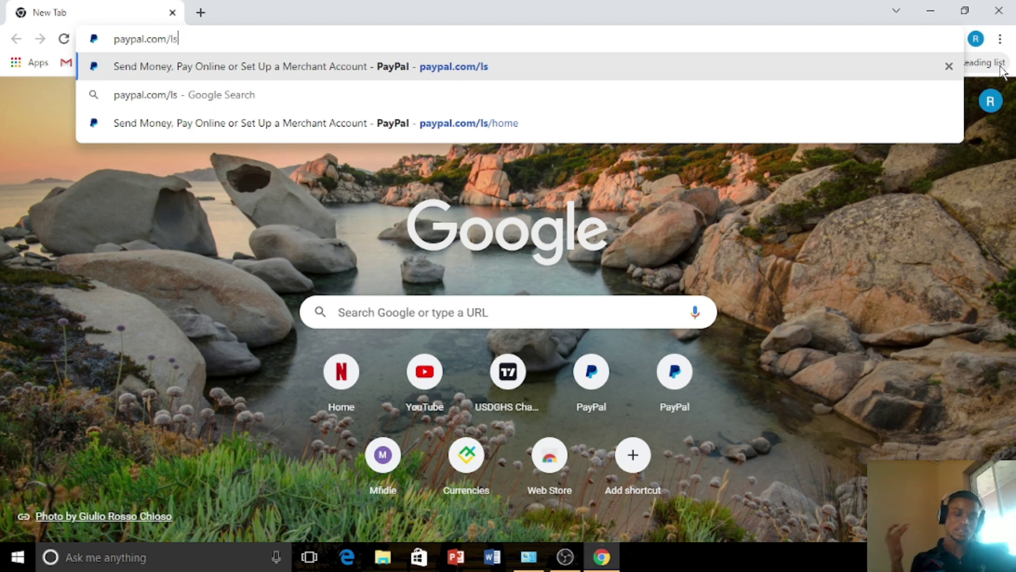
key("Return")
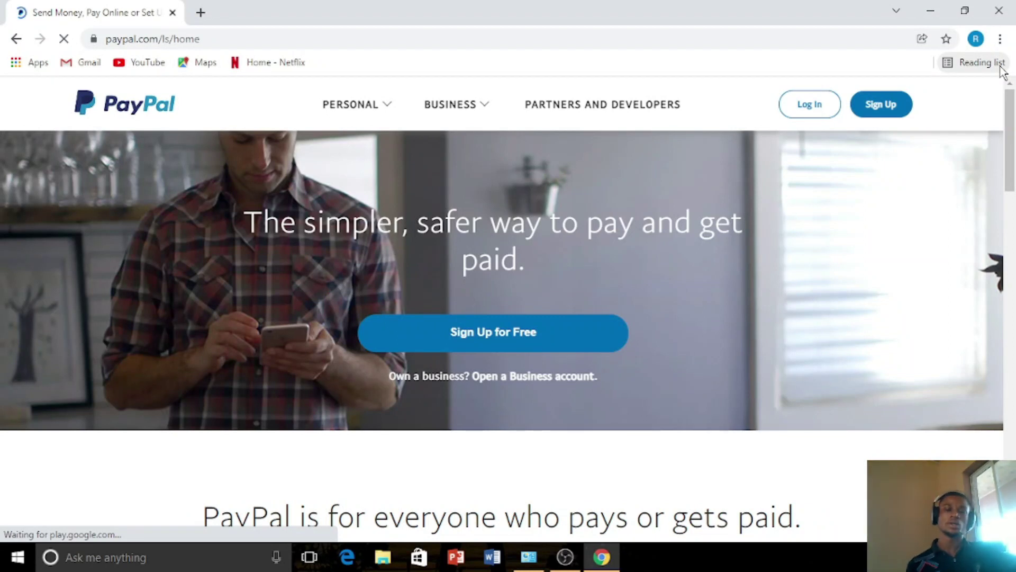
Start PayPal signup, choose Business Account, and continue to the email page
left_click(885, 105)
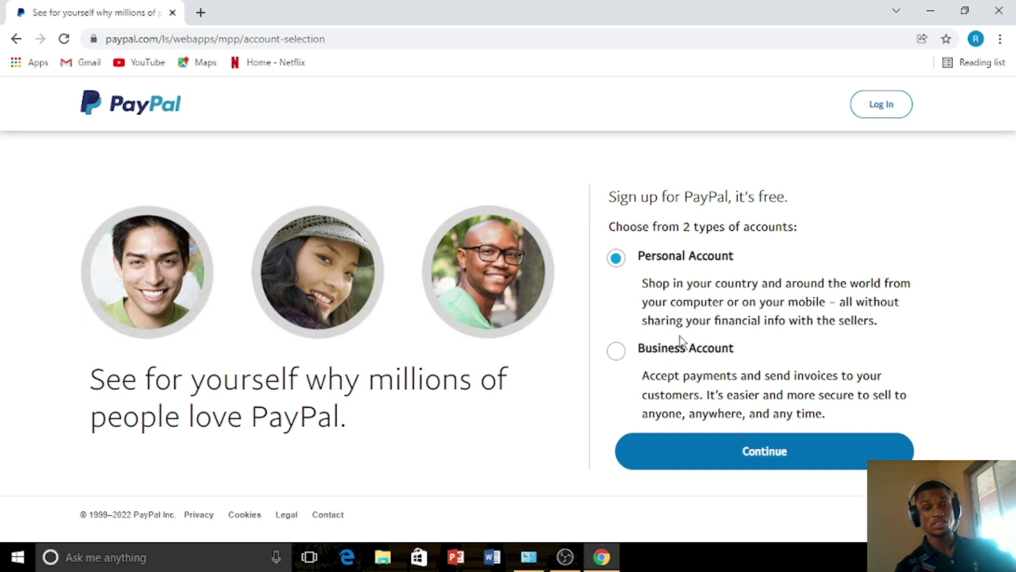
left_click(618, 355)
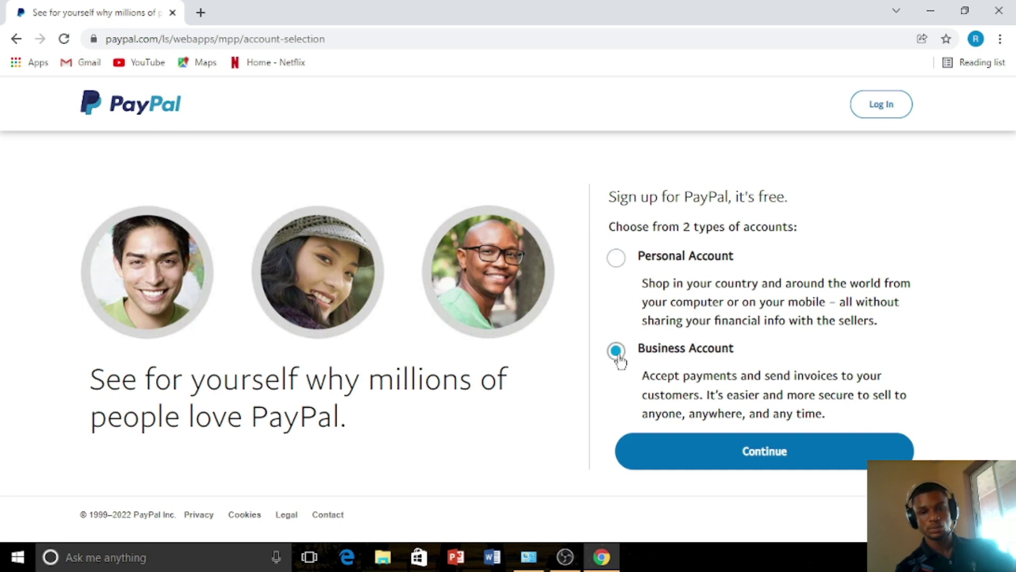
left_click(720, 451)
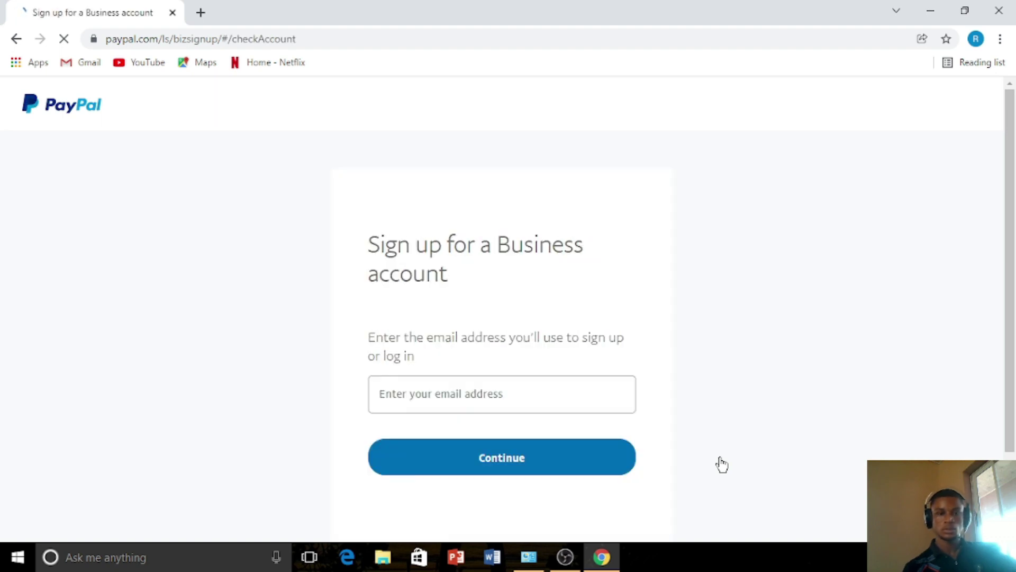
Search 'temp mail' in a new tab and open temp-mail.org
left_click(202, 12)
type("temp")
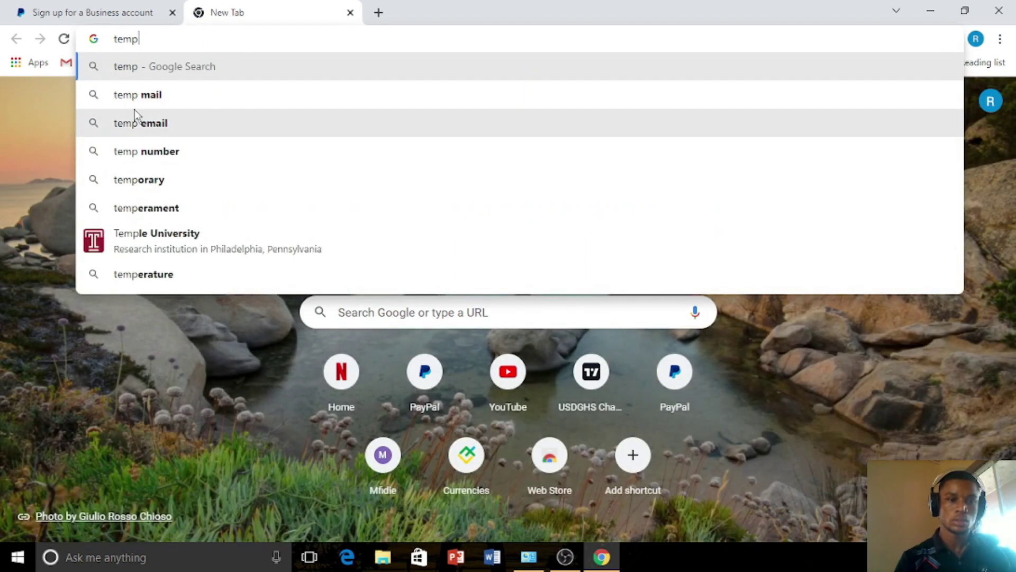
left_click(134, 107)
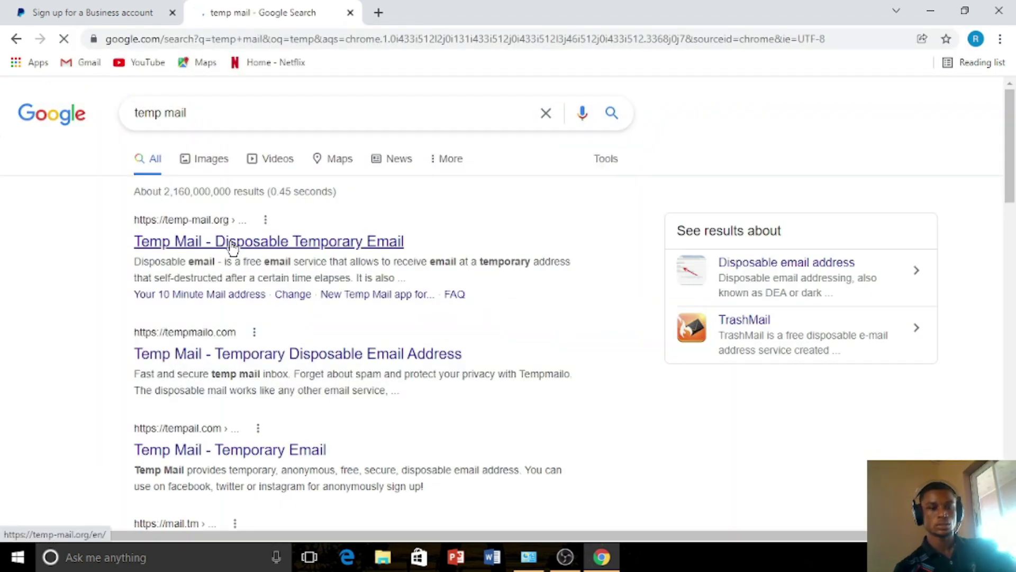
left_click(233, 246)
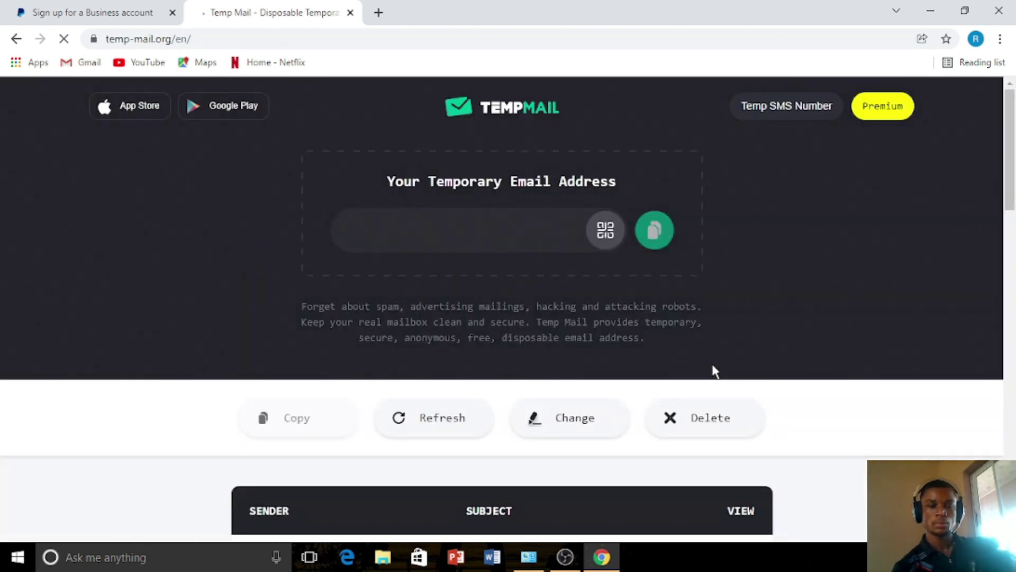
Copy the disposable address and return to the PayPal signup email field
scroll(1013, 159, "down", 3)
left_click_drag(1012, 175, 1012, 151)
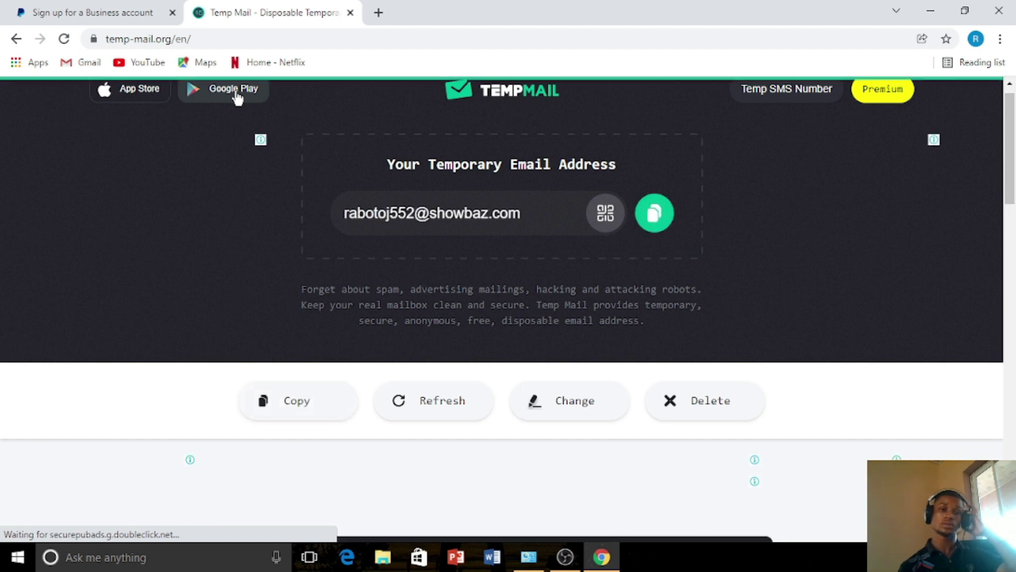
left_click(655, 233)
left_click(100, 13)
left_click(408, 427)
Paste and submit the temporary email, then request Chrome's strong password suggestion
key("ctrl+v")
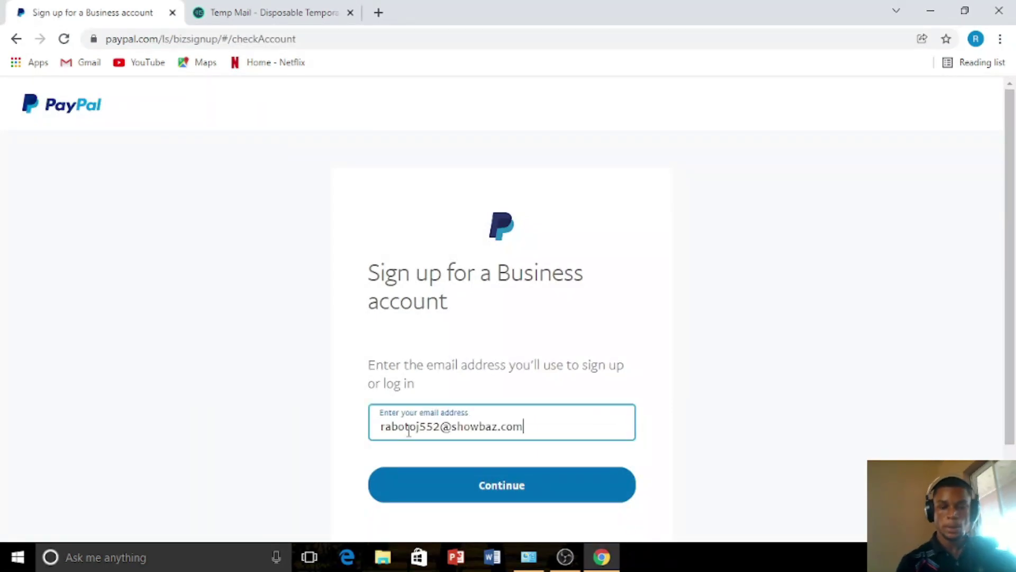
key("Return")
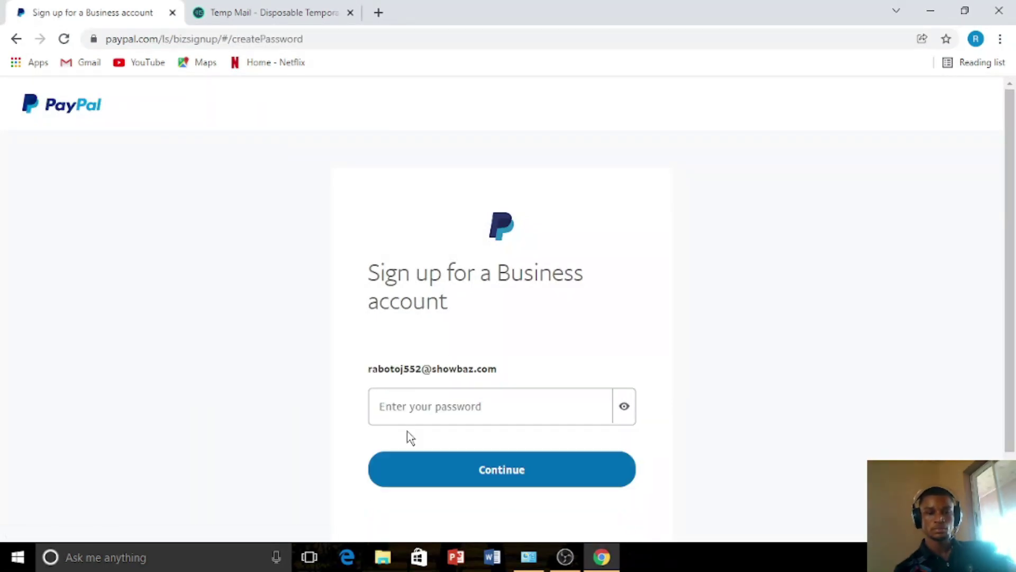
left_click(516, 401)
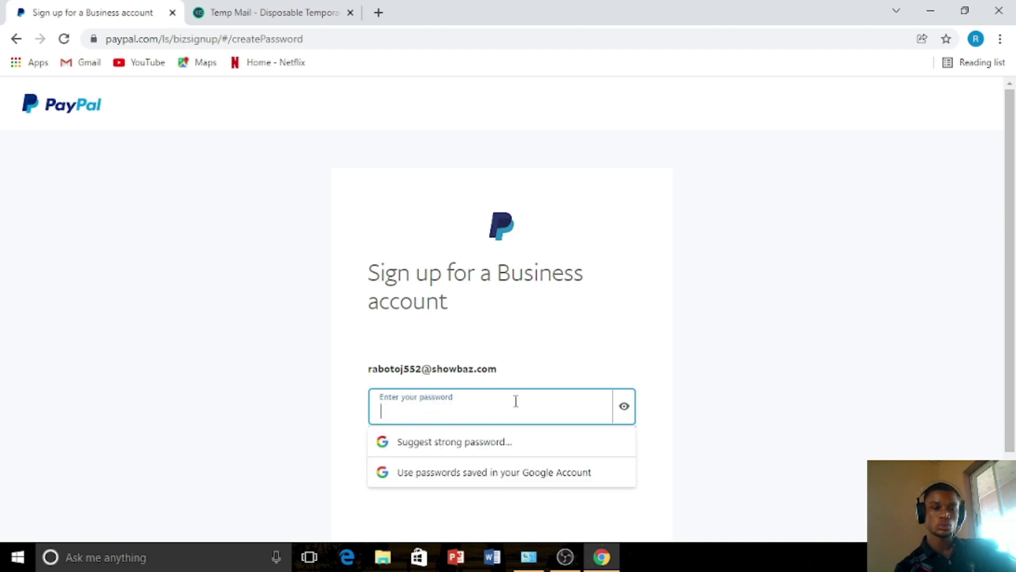
left_click(574, 439)
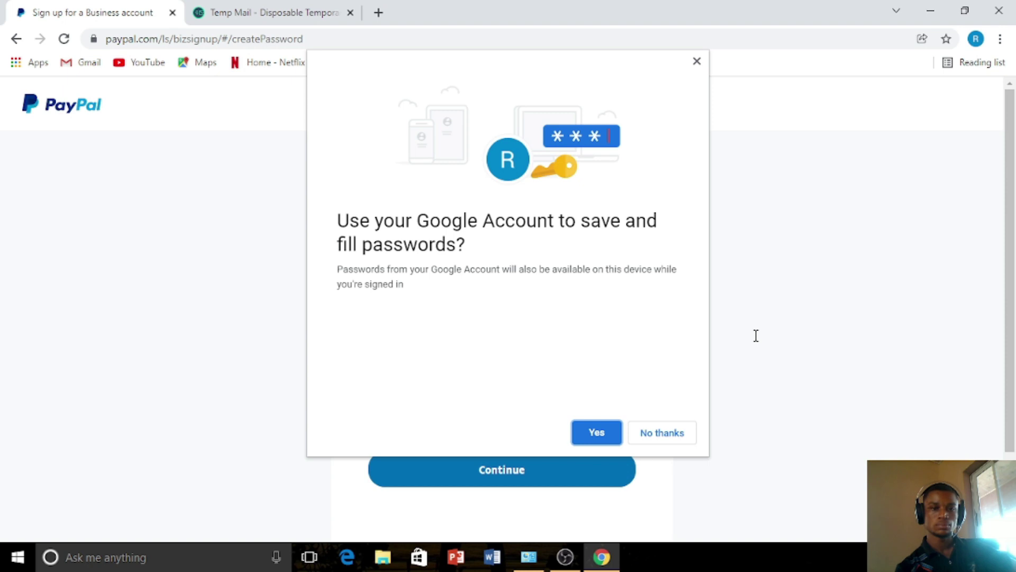
left_click(640, 433)
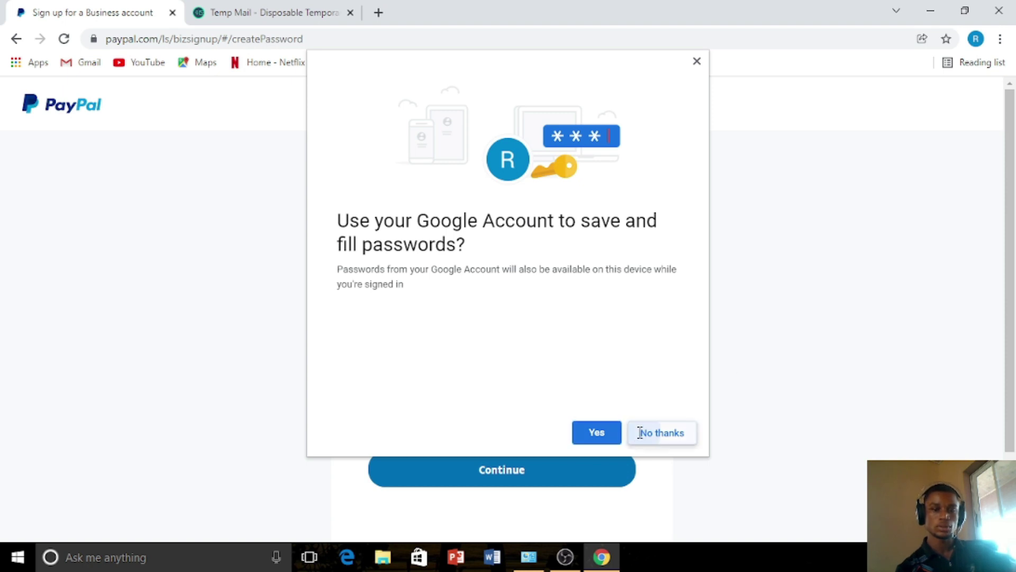
left_click(556, 419)
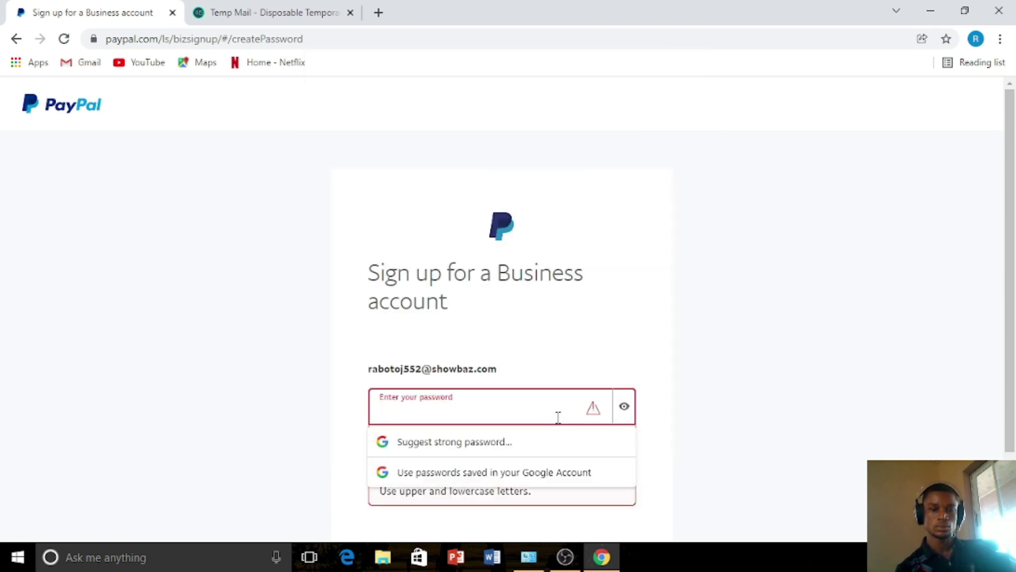
left_click(515, 447)
left_click(598, 436)
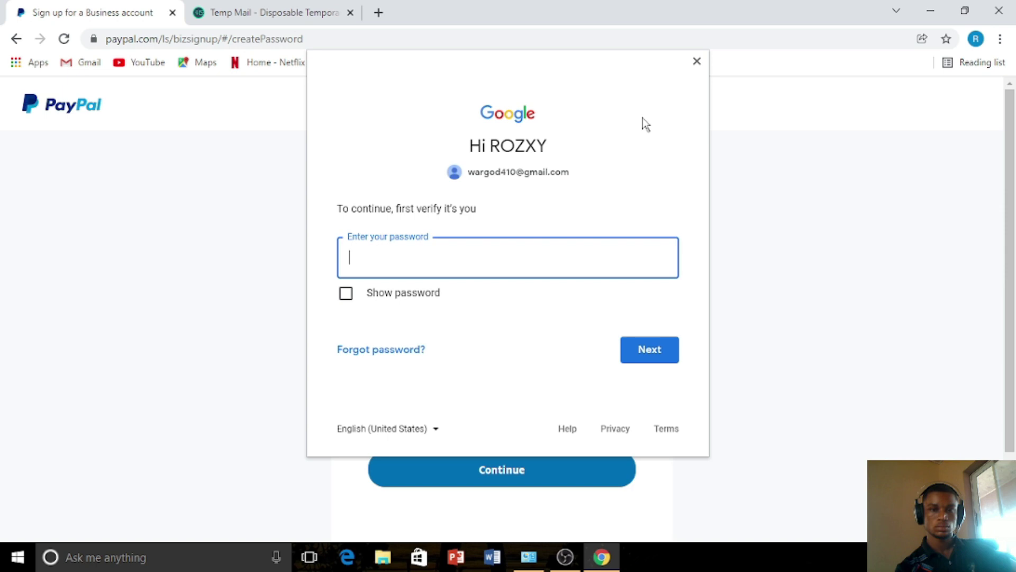
left_click(698, 62)
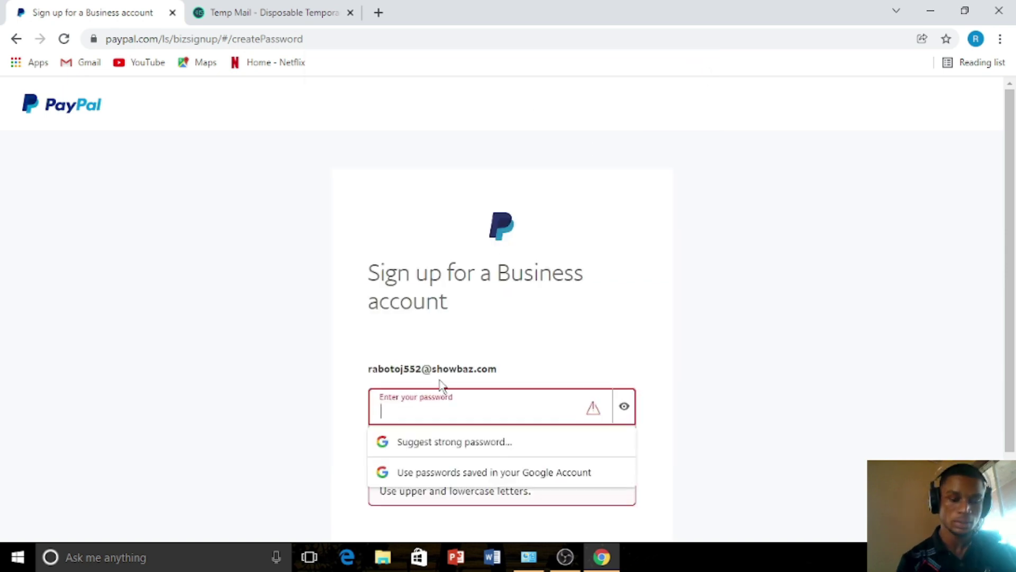
Enter a password, reveal it, change its first letter, and try to continue
type("******")
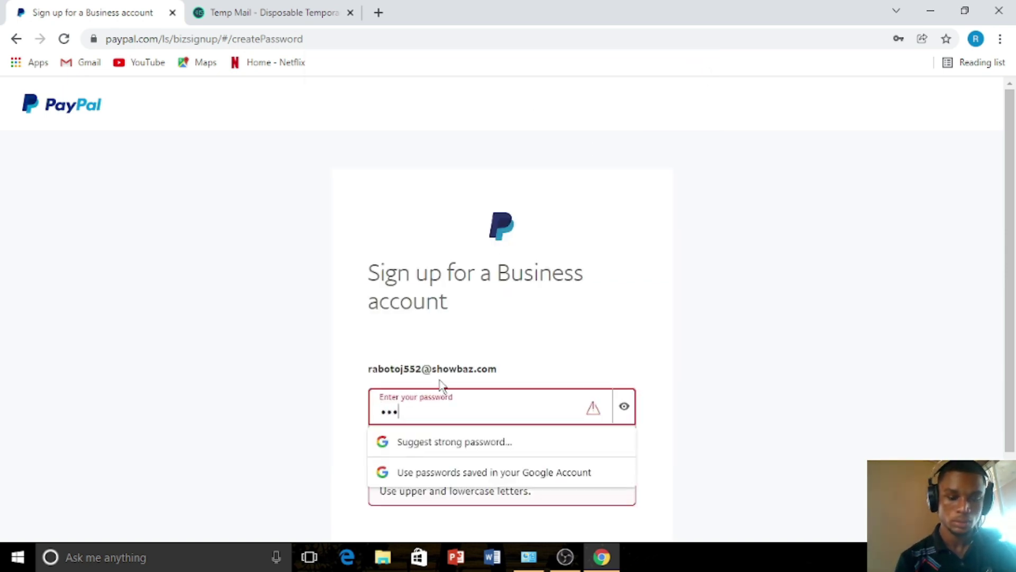
type("******")
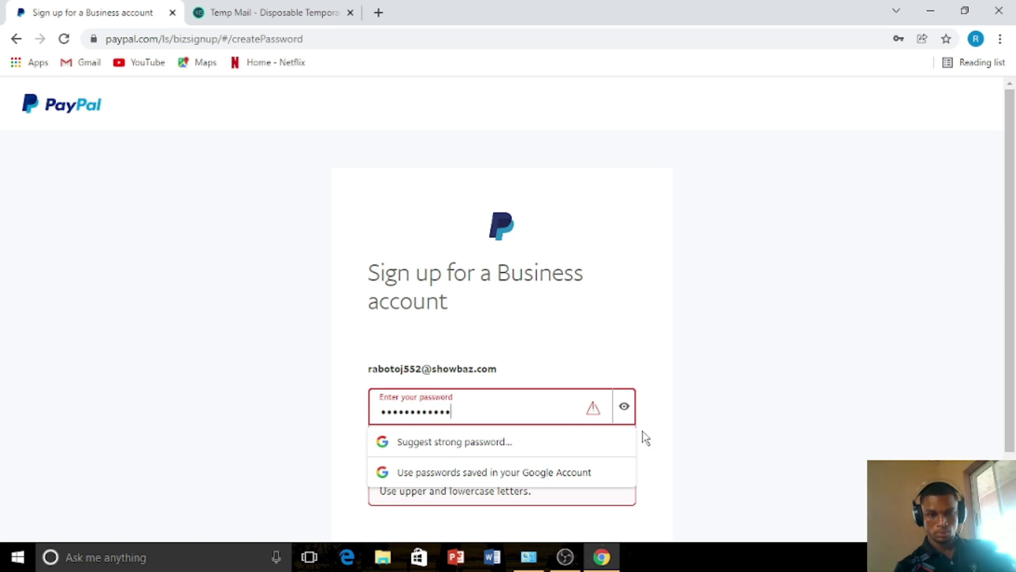
left_click(624, 417)
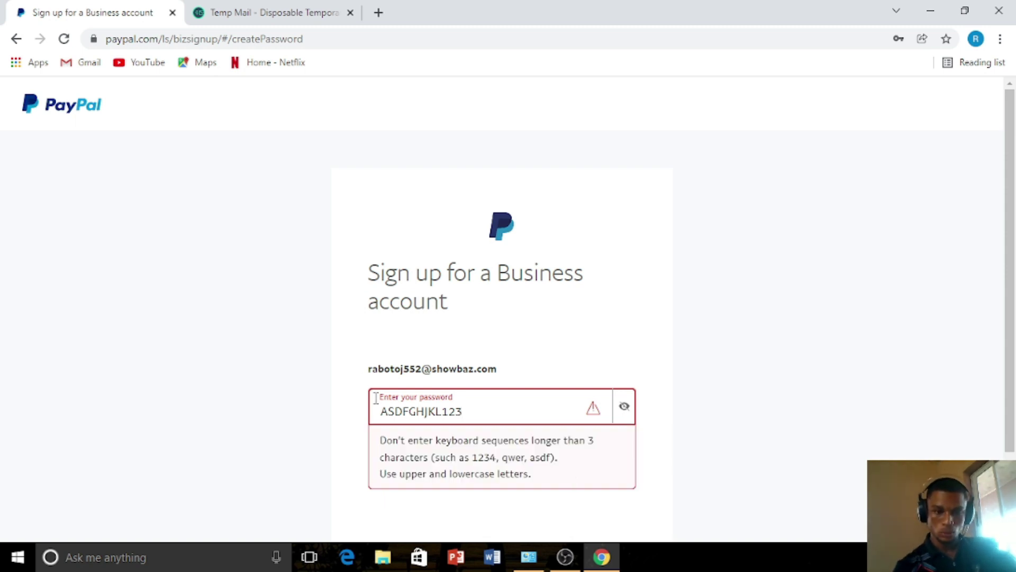
left_click(388, 412)
key("BackSpace")
type("a")
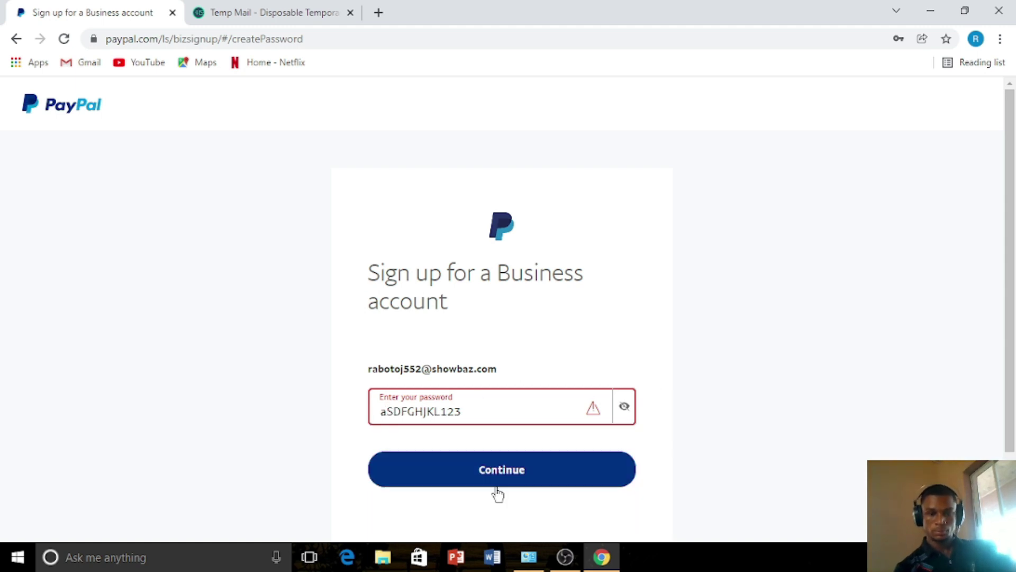
left_click(498, 481)
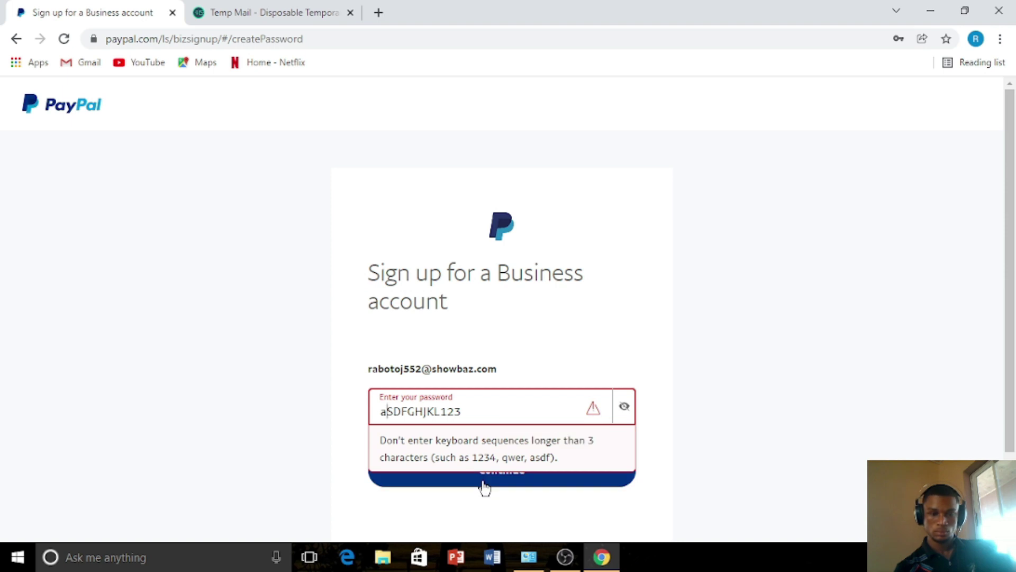
Replace the rejected password with a new one and continue to business details
left_click(490, 406)
left_click_drag(485, 405, 373, 421)
key("BackSpace")
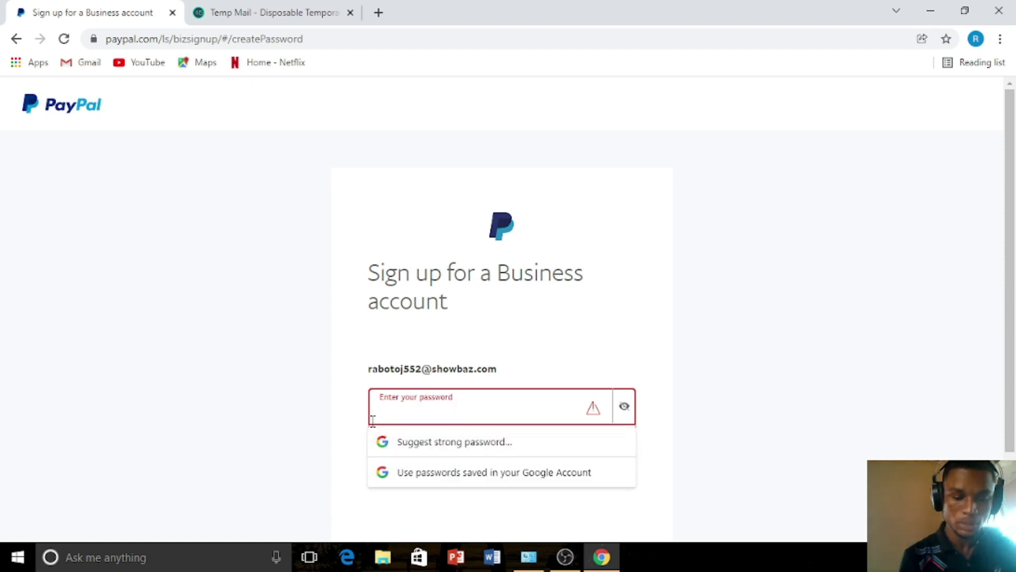
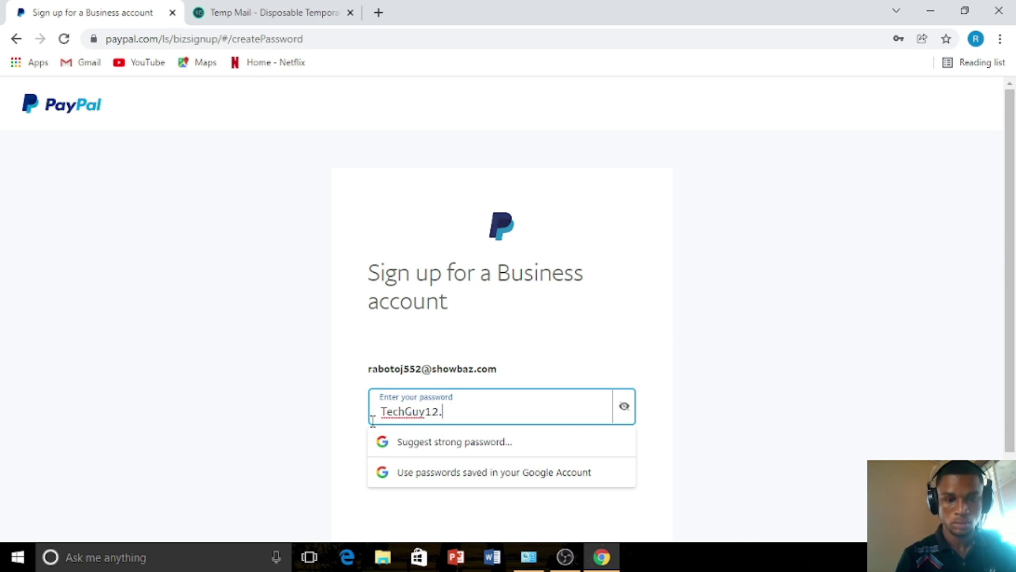
key("ctrl+a")
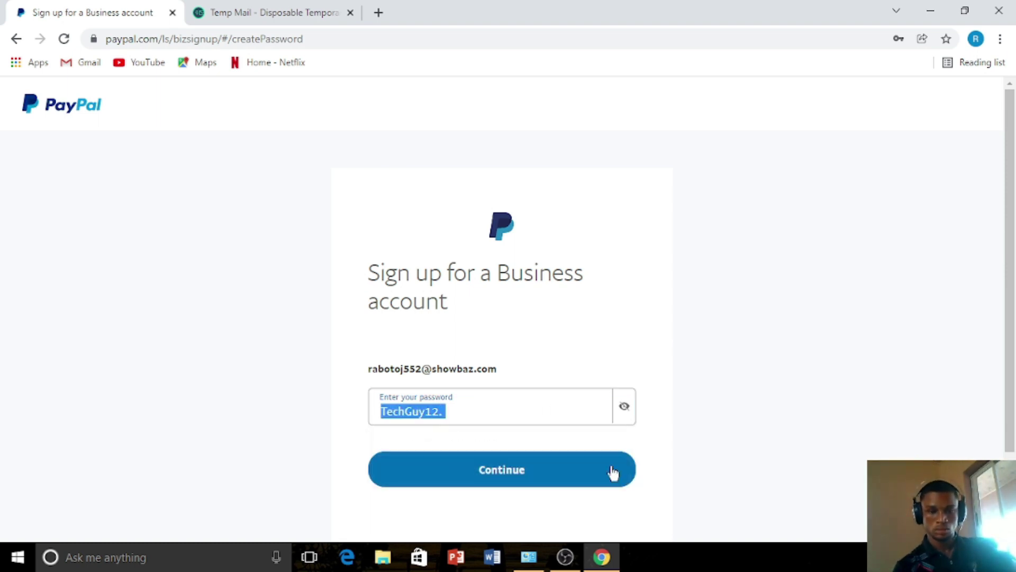
left_click(538, 486)
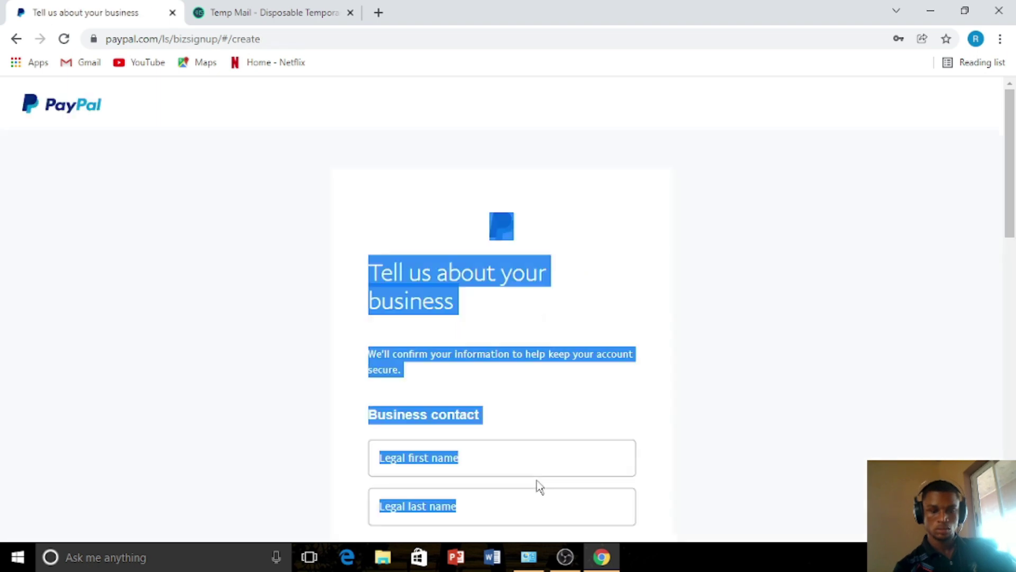
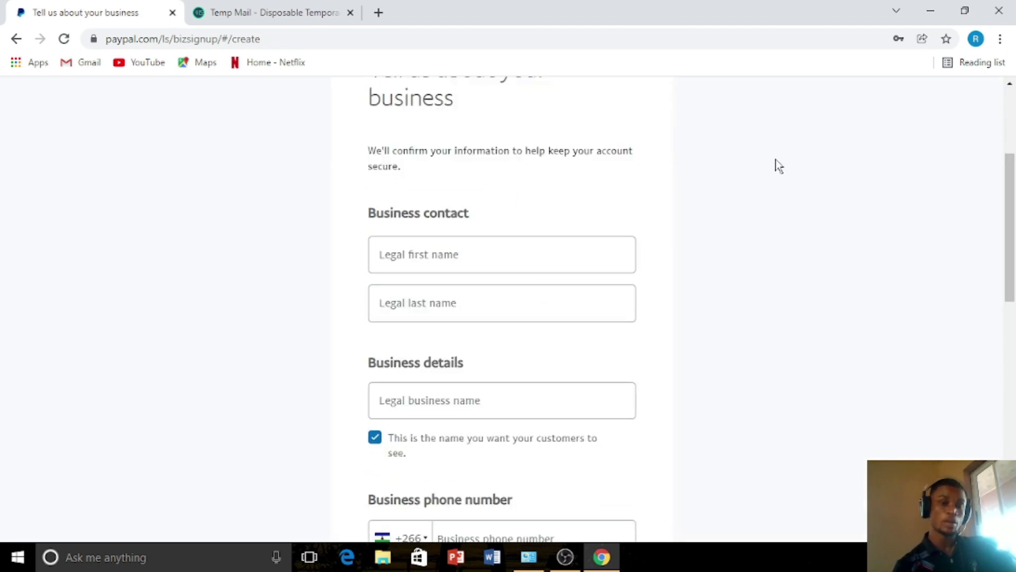
Click into the Legal first name field on the 'Tell us about your business' form
left_click(498, 245)
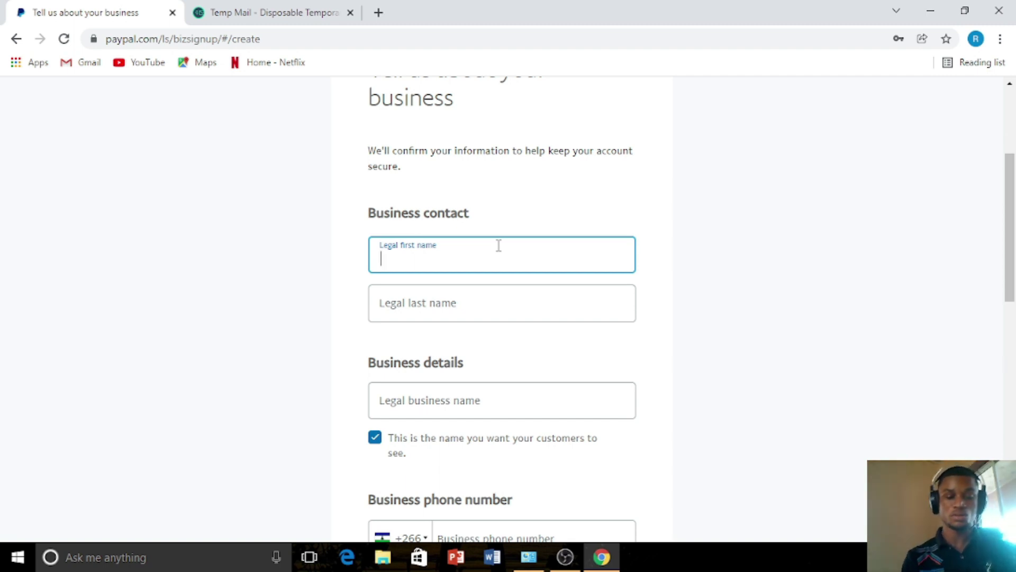
Enter the contact's legal first and last name and the legal business name 'tech guy inc.'
type("tech")
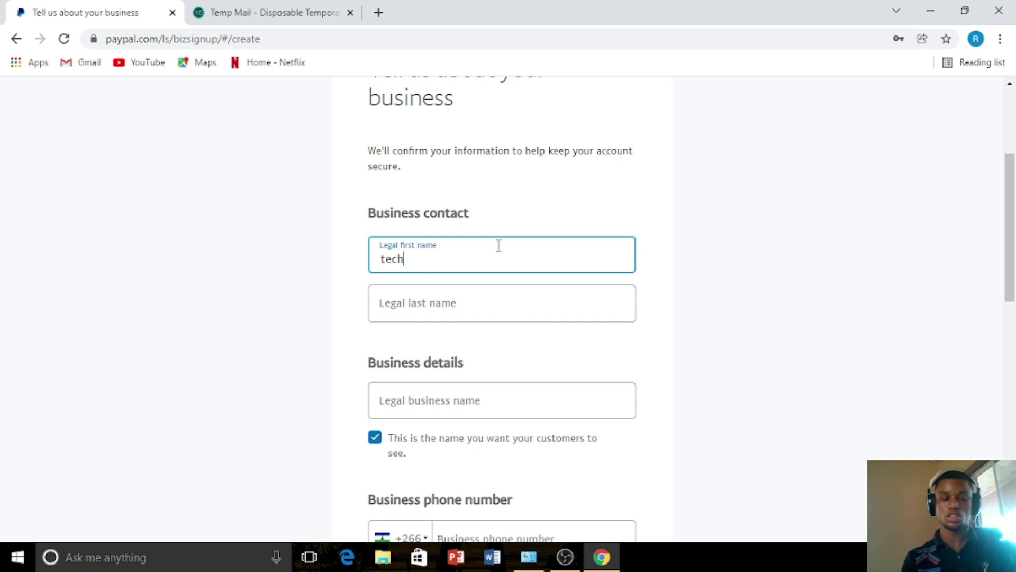
key("Tab")
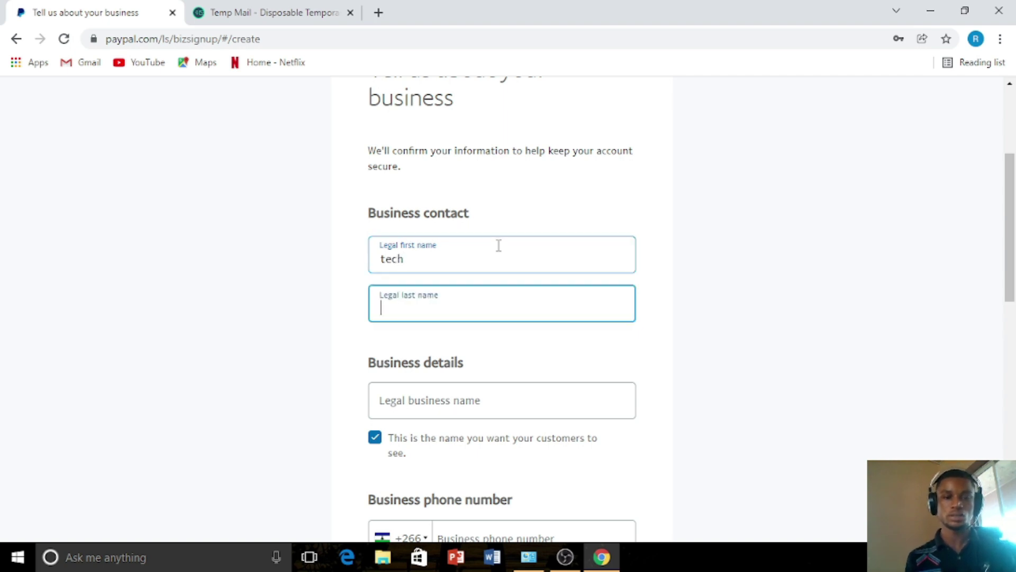
type("guy")
key("Tab")
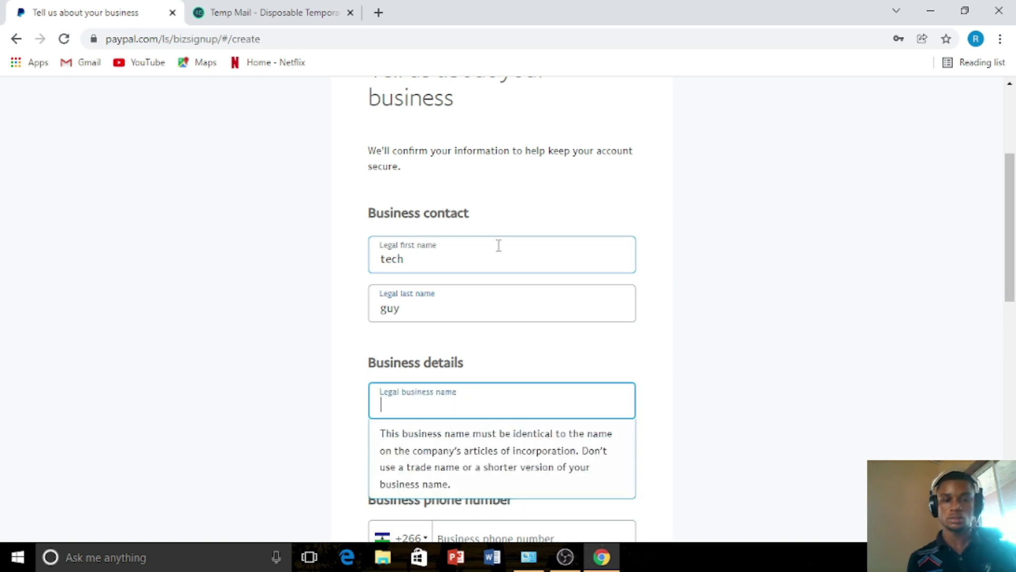
type("te")
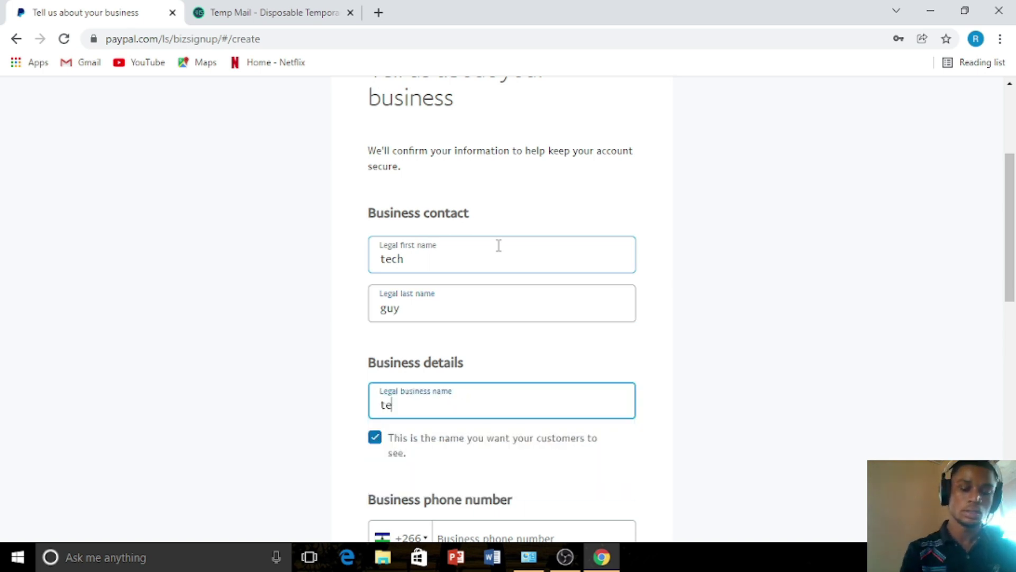
type("ch guy inc.")
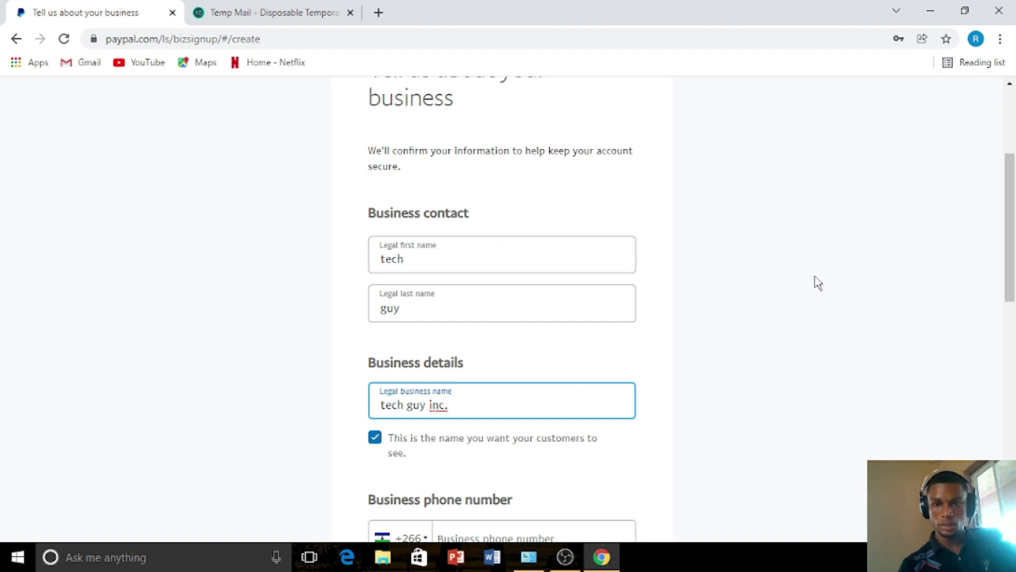
left_click_drag(1011, 214, 1012, 263)
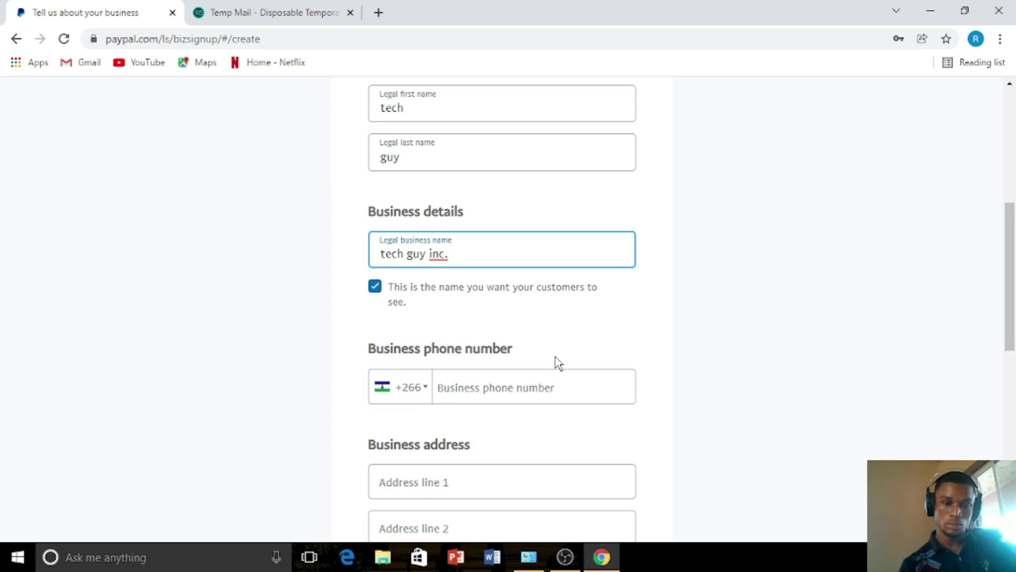
left_click(495, 379)
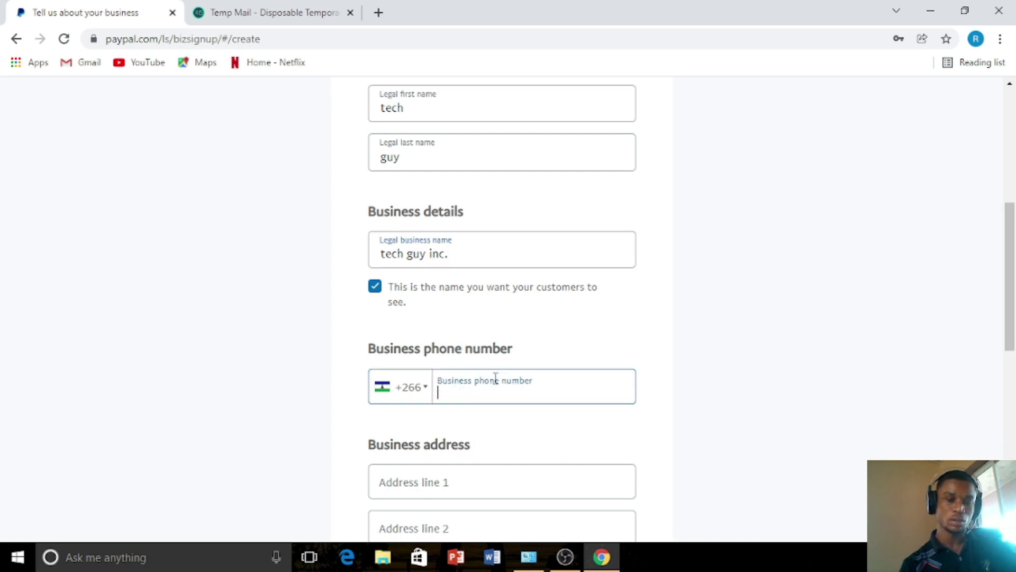
Set the phone country code to Ghana (+233) and enter the business phone number
left_click(425, 397)
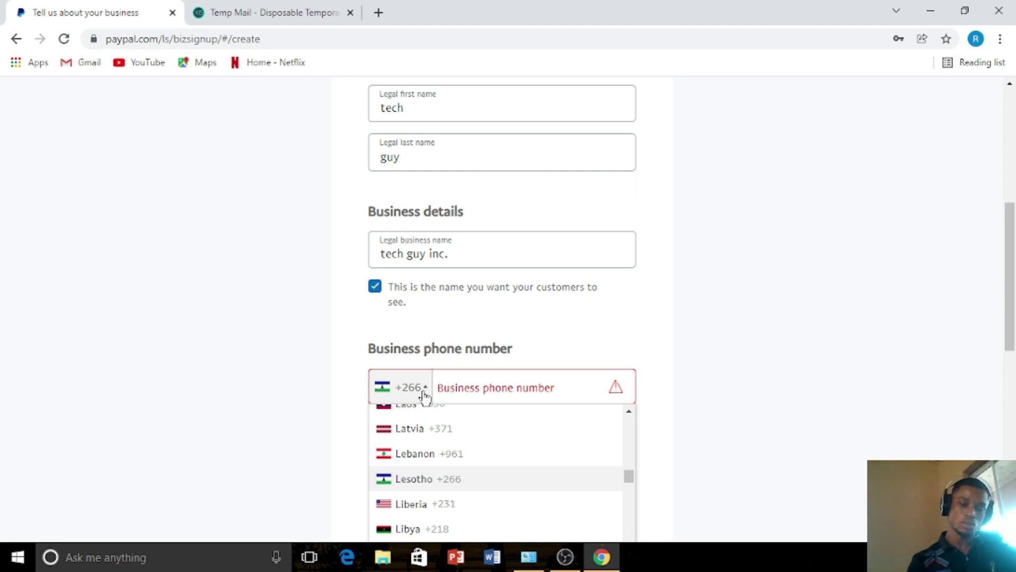
type("ni")
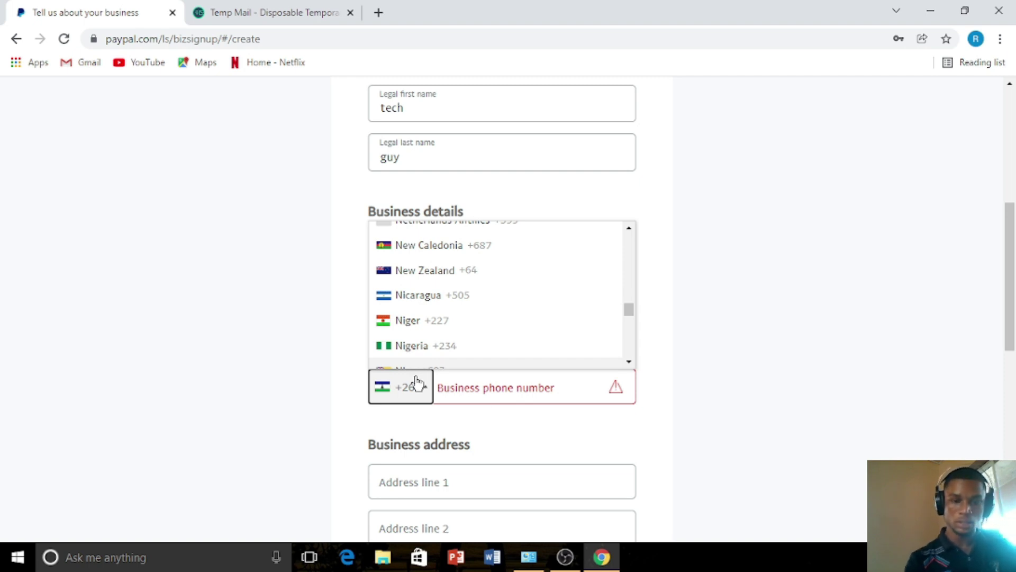
type("gh")
left_click(429, 305)
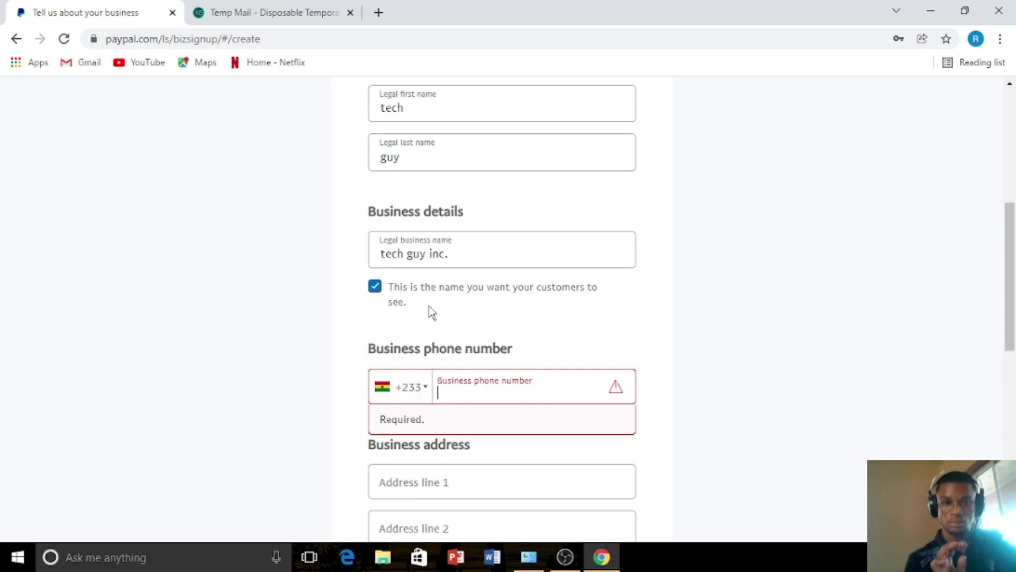
left_click_drag(1012, 220, 1013, 251)
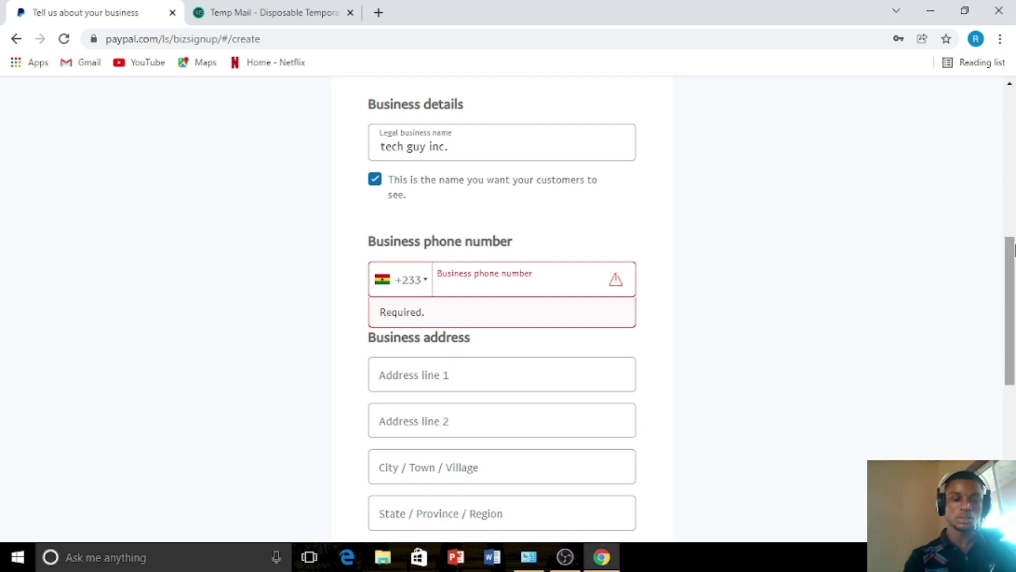
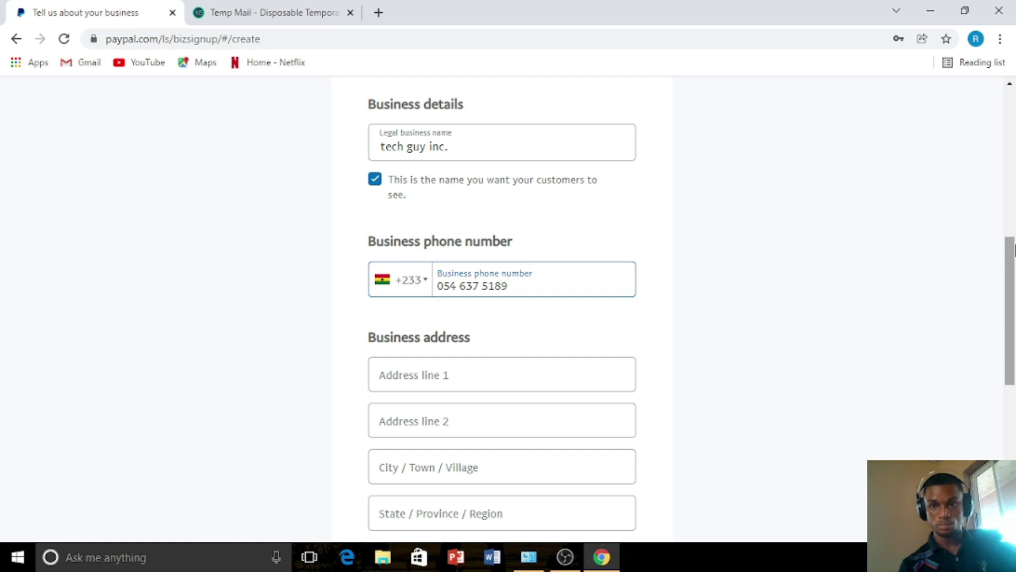
left_click(535, 378)
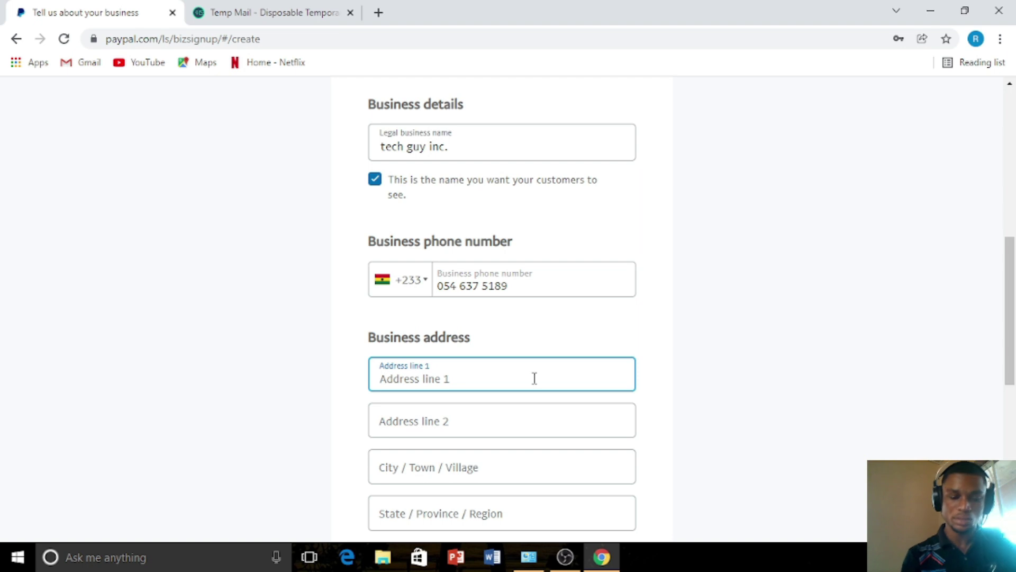
Fill in the business address lines, city and State/Province/Region fields
type("accra")
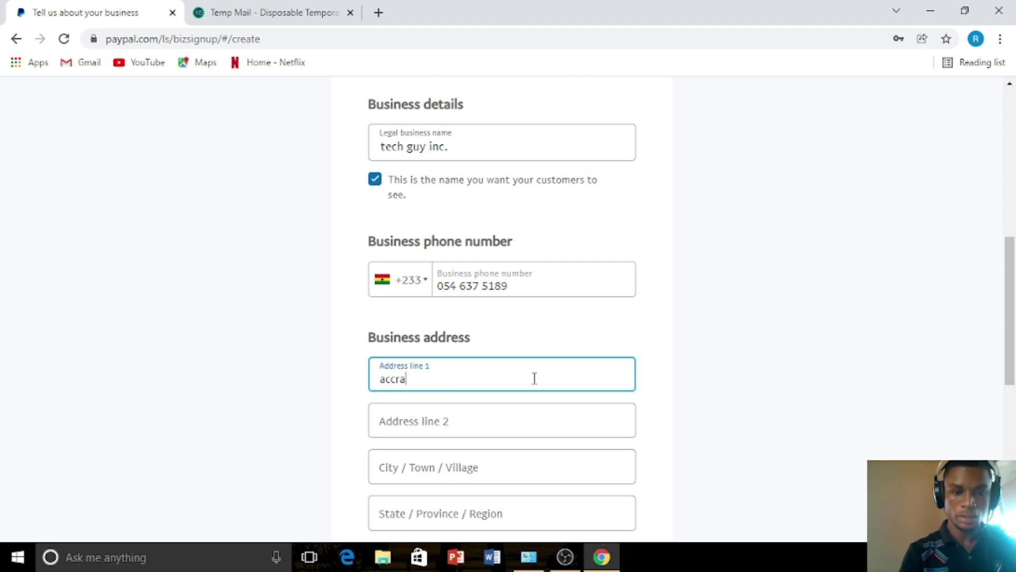
key("Tab")
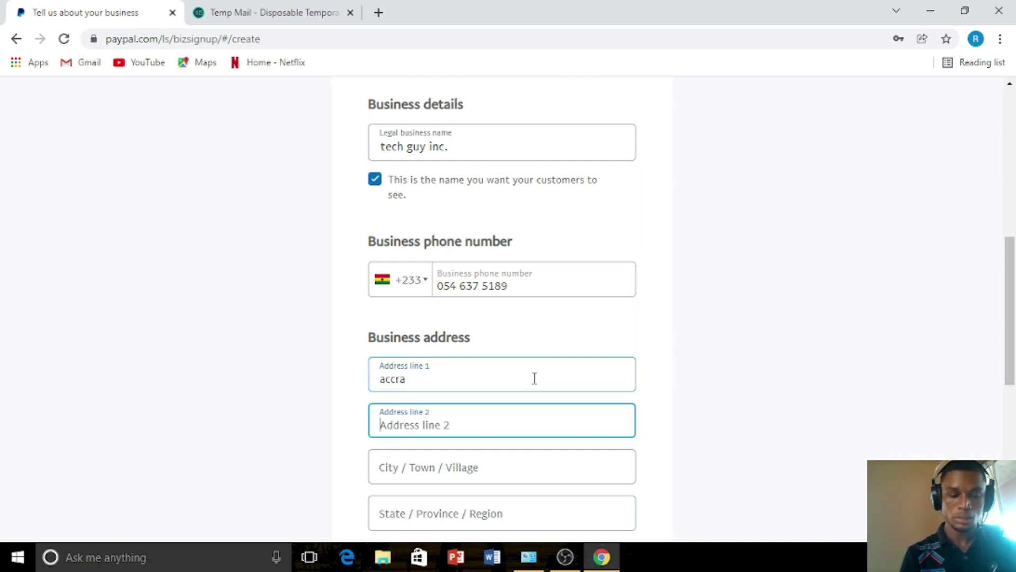
type("teshie")
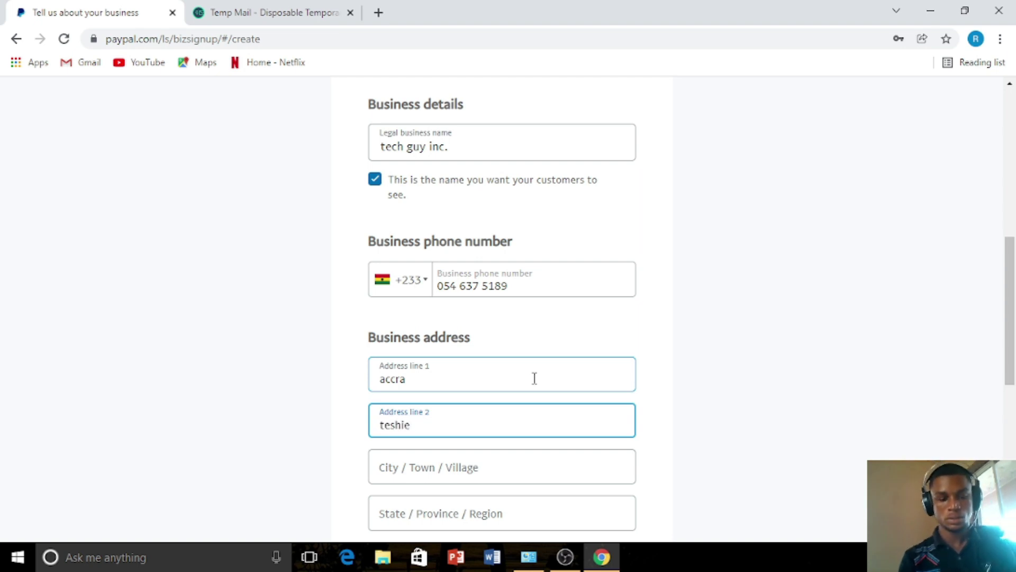
key("Tab")
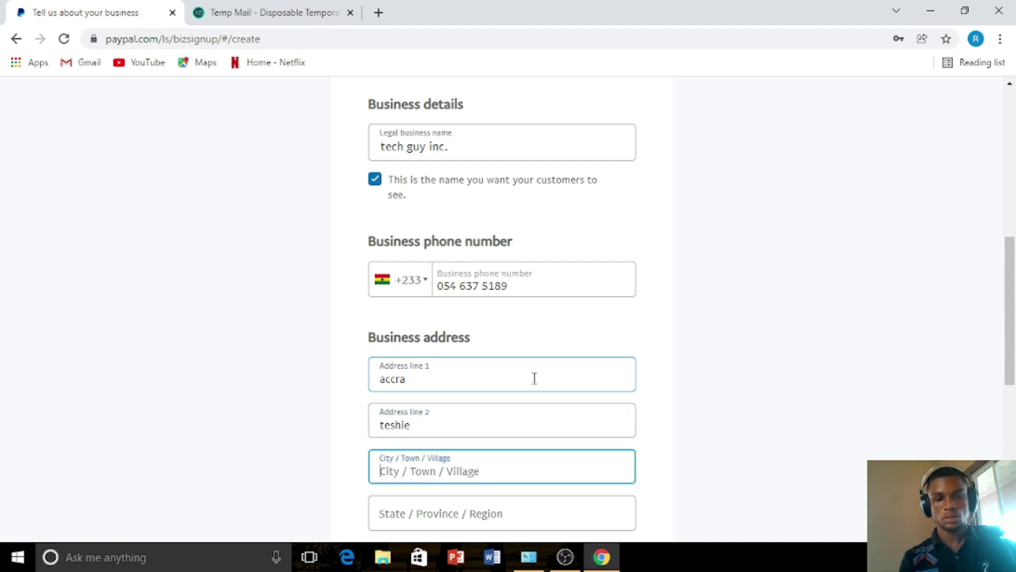
type("nun")
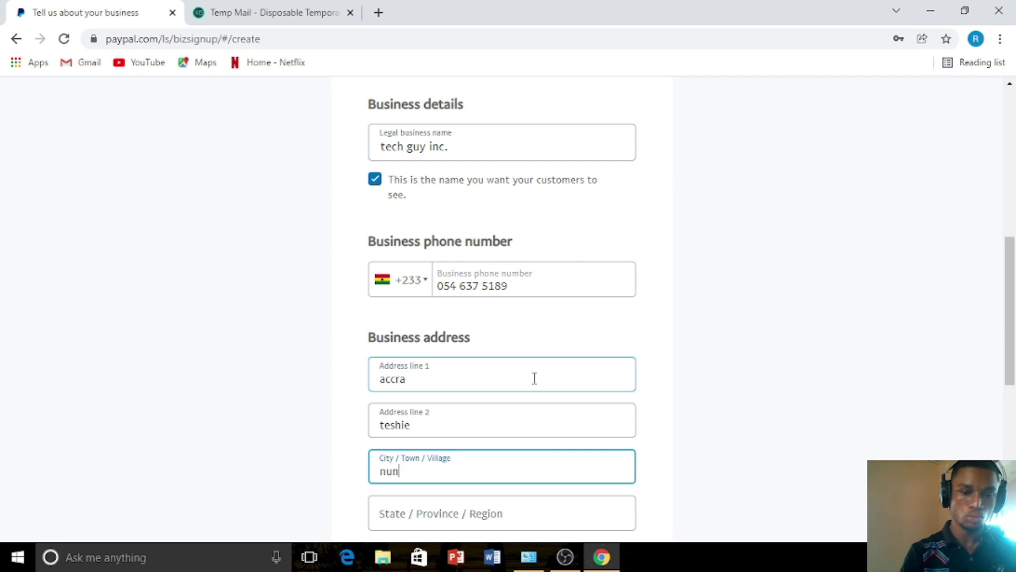
type("gua")
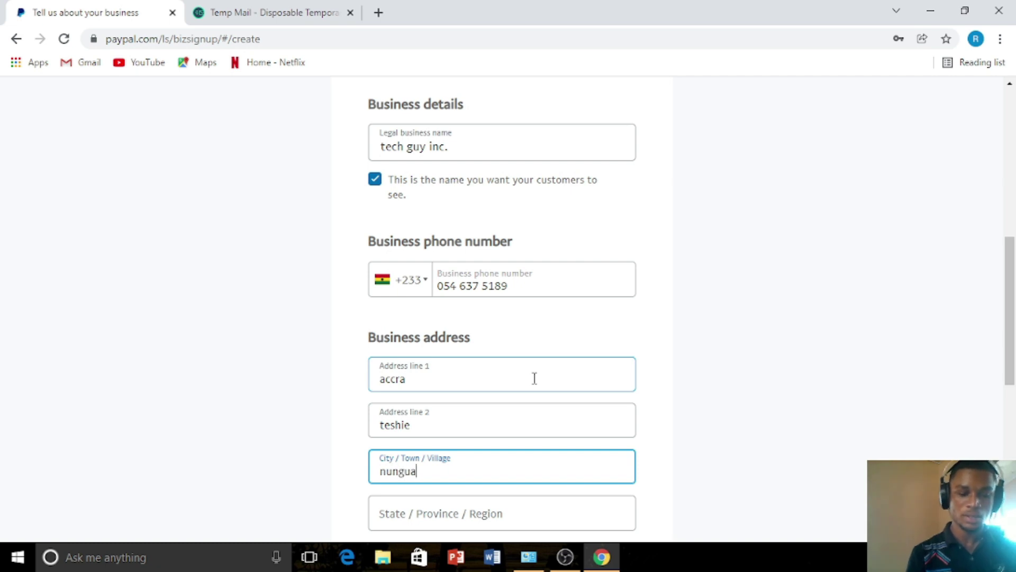
key("Tab")
type("ghana")
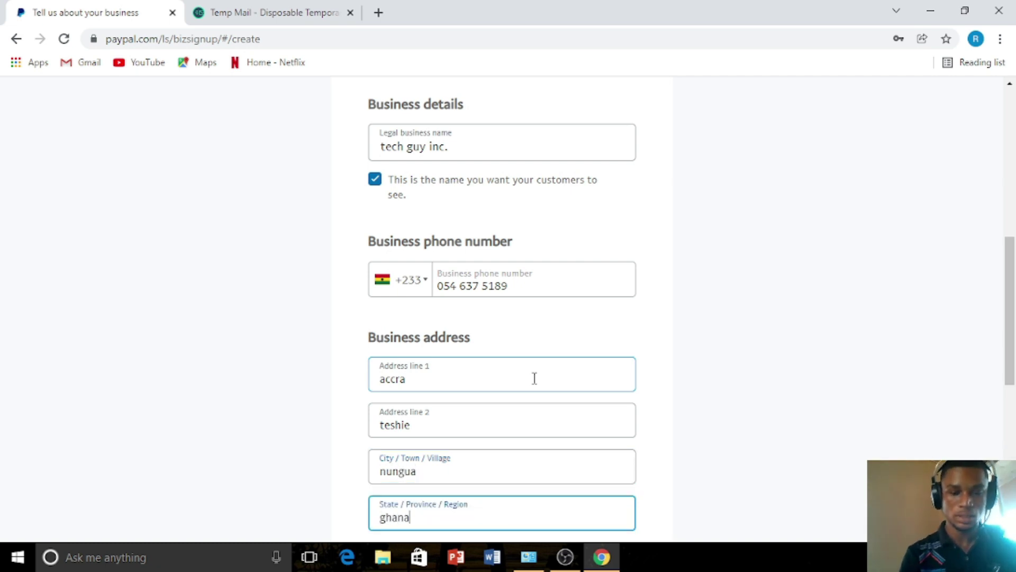
type("/")
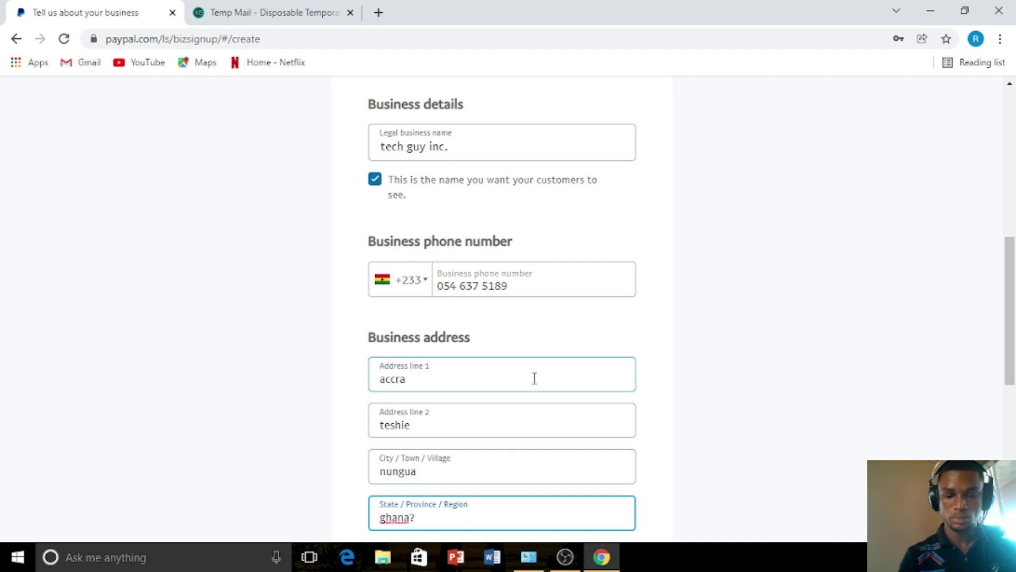
type("tesh")
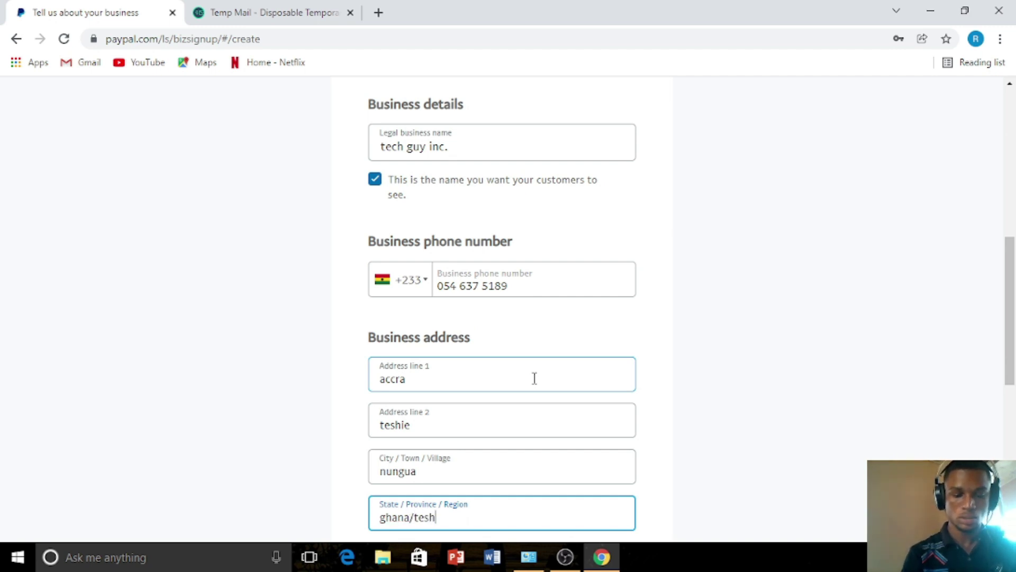
type("ie/")
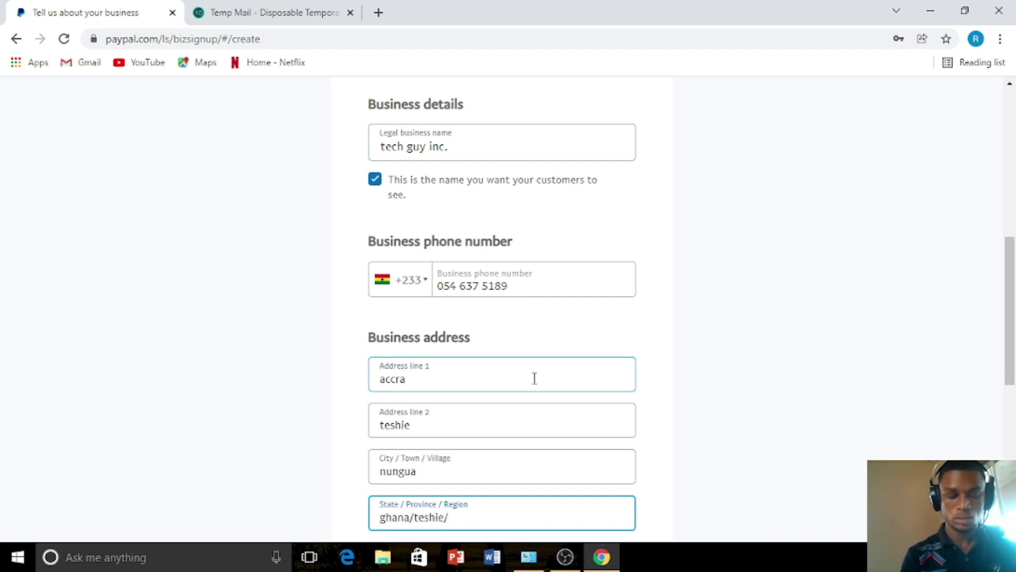
type("accra")
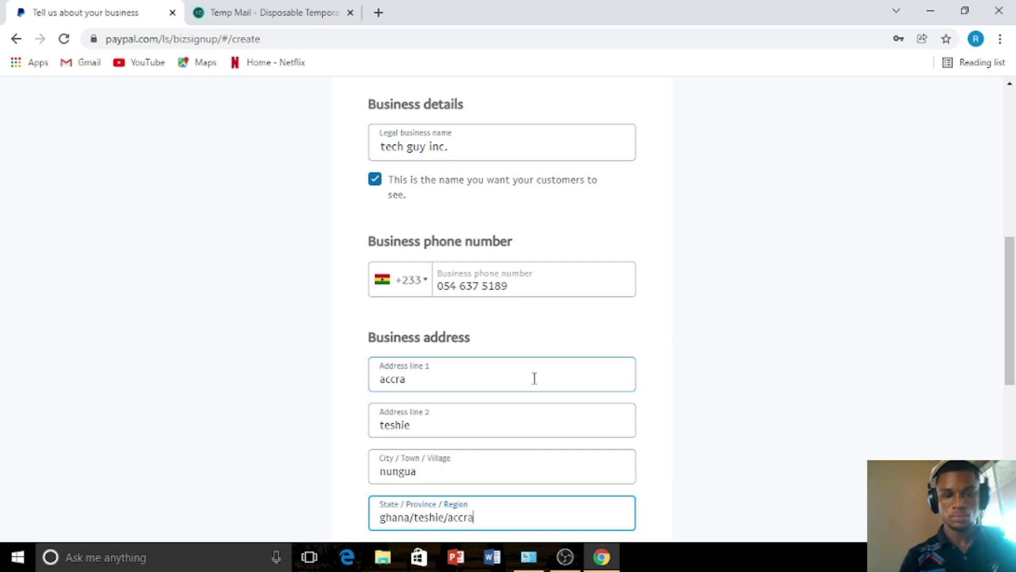
Accept the user agreement and privacy statement and submit the business details
left_click_drag(1013, 329, 1015, 466)
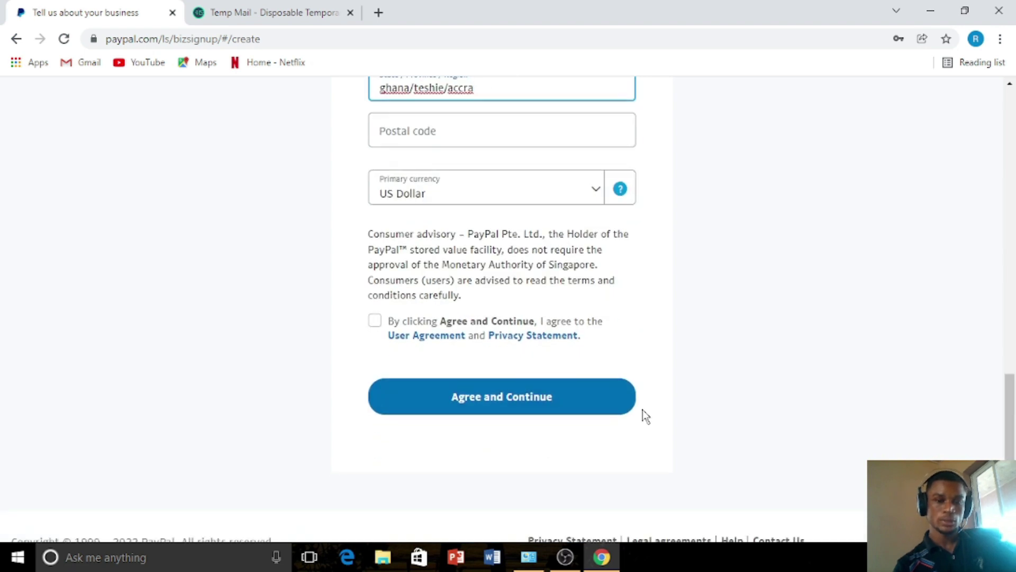
left_click(376, 322)
left_click(461, 411)
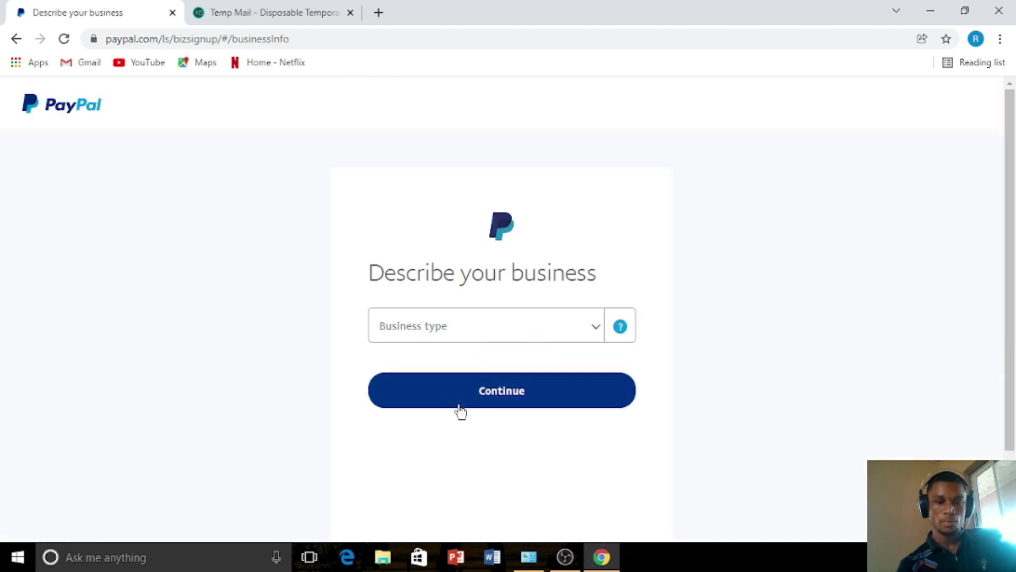
Set the business type to Individual/Sole Proprietorship
right_click(577, 338)
left_click(565, 341)
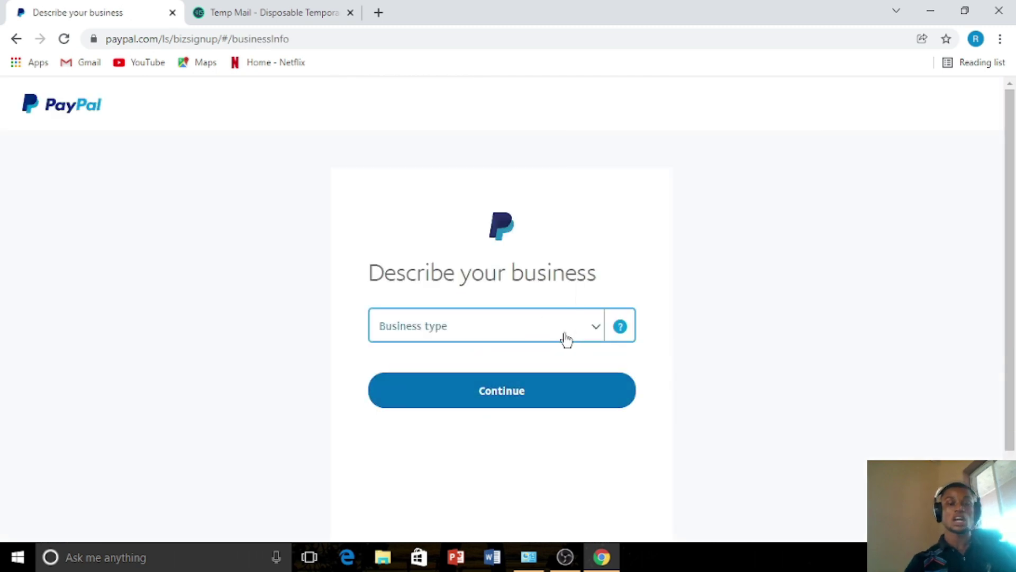
left_click(566, 339)
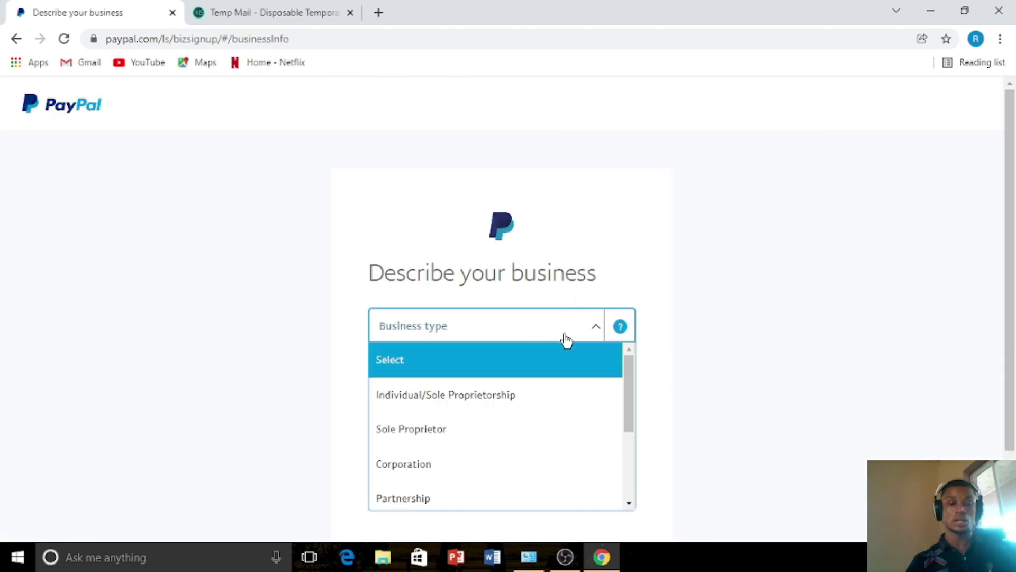
left_click(521, 399)
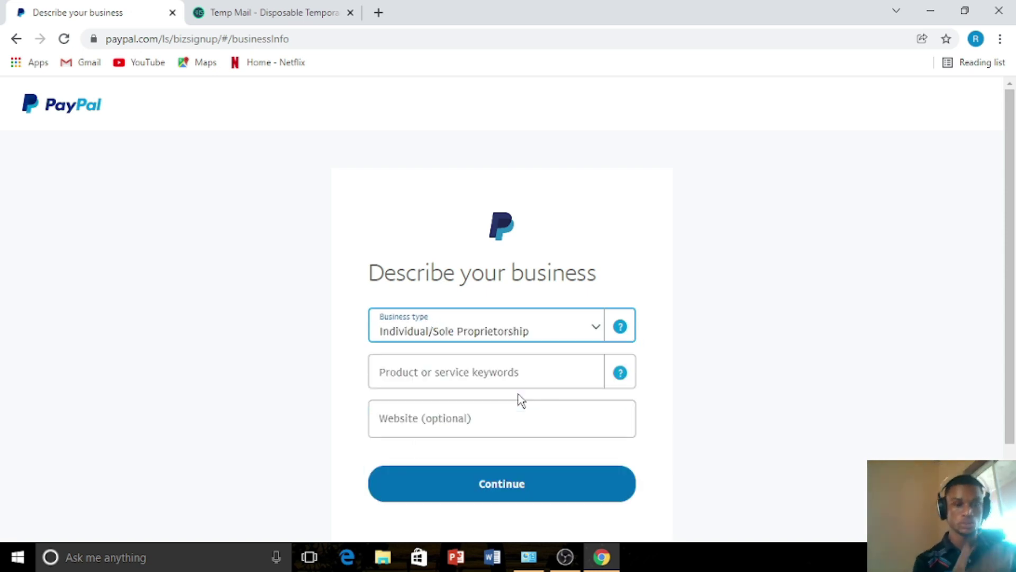
Pick Professional Services as the business keyword and continue to the next page
left_click(509, 374)
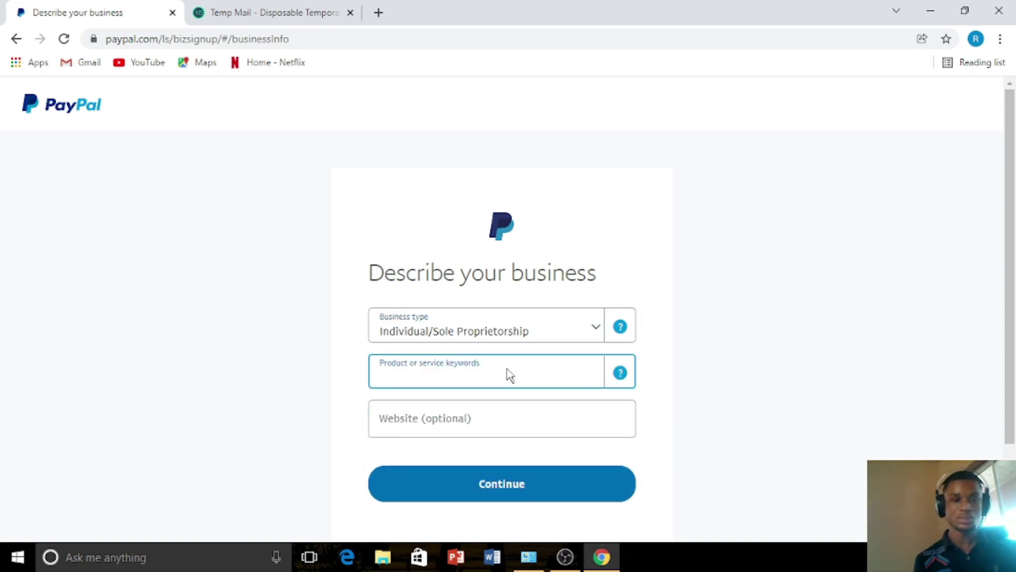
type("servi")
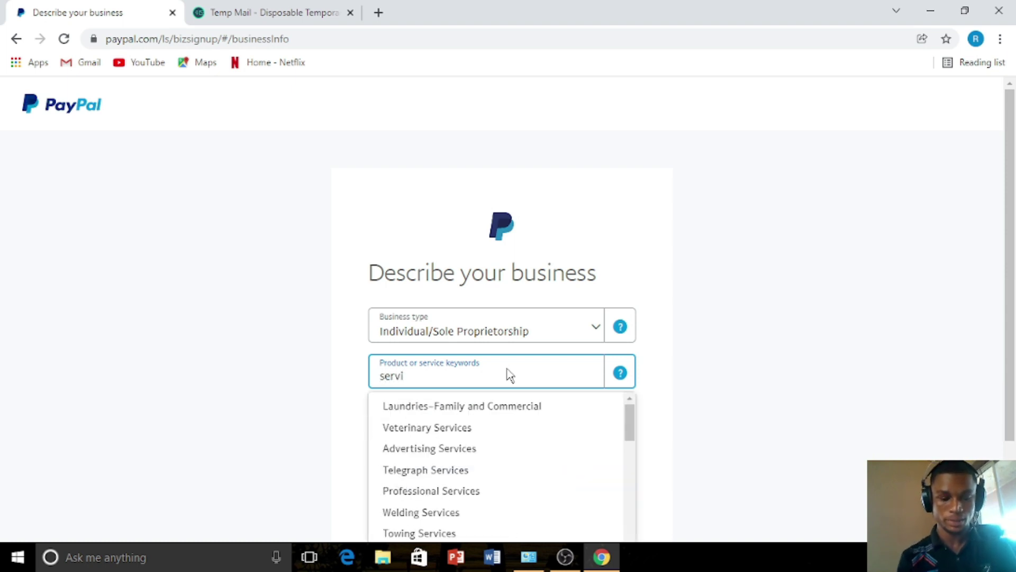
type("ces")
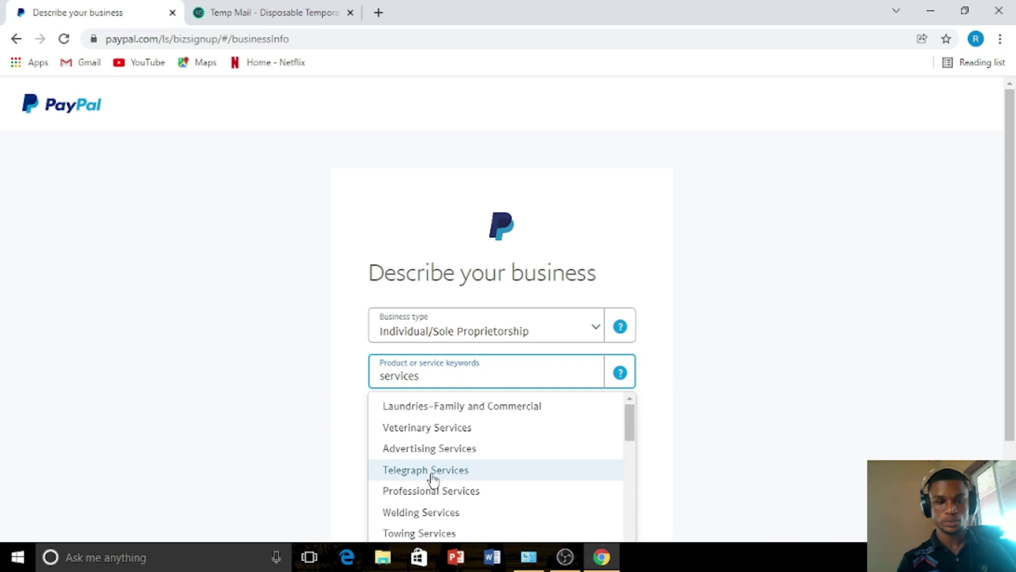
left_click(426, 490)
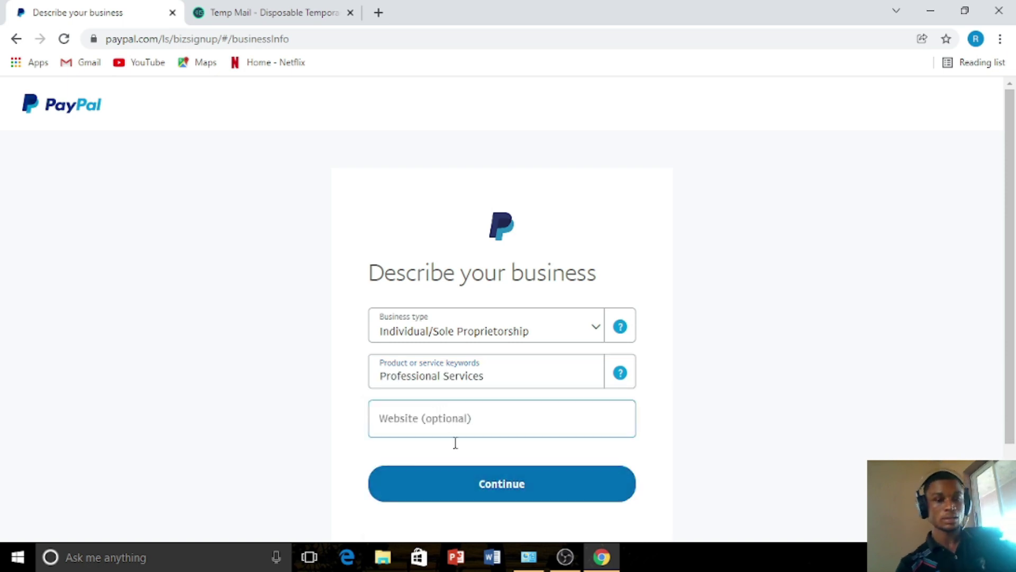
left_click(465, 482)
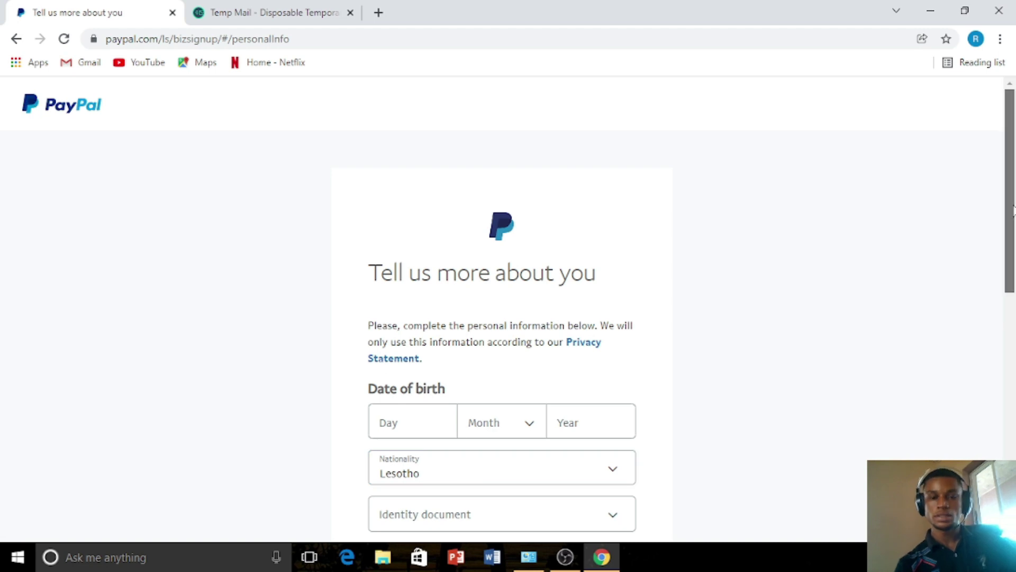
scroll(613, 250, "down", 2)
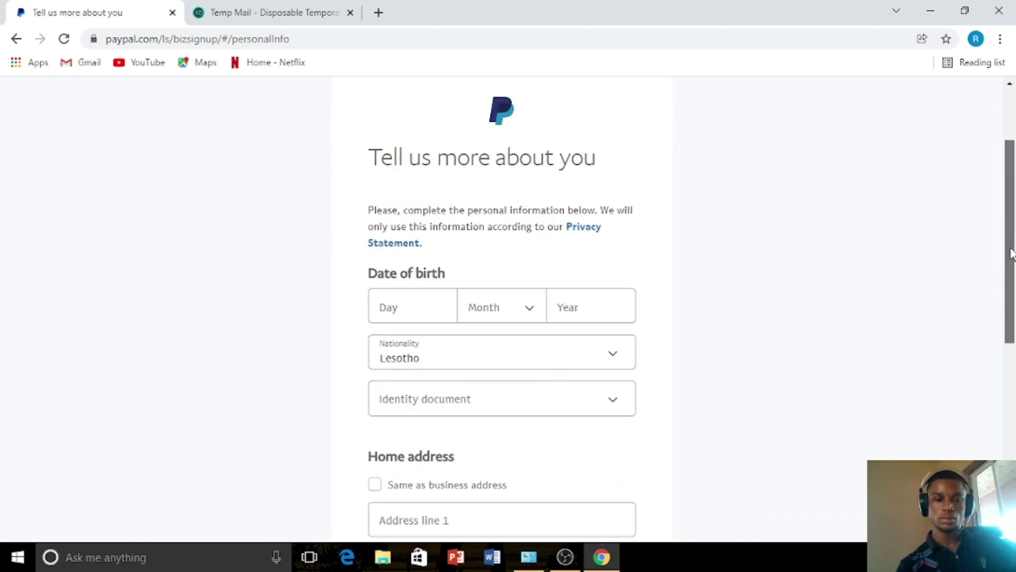
left_click(409, 303)
type("1")
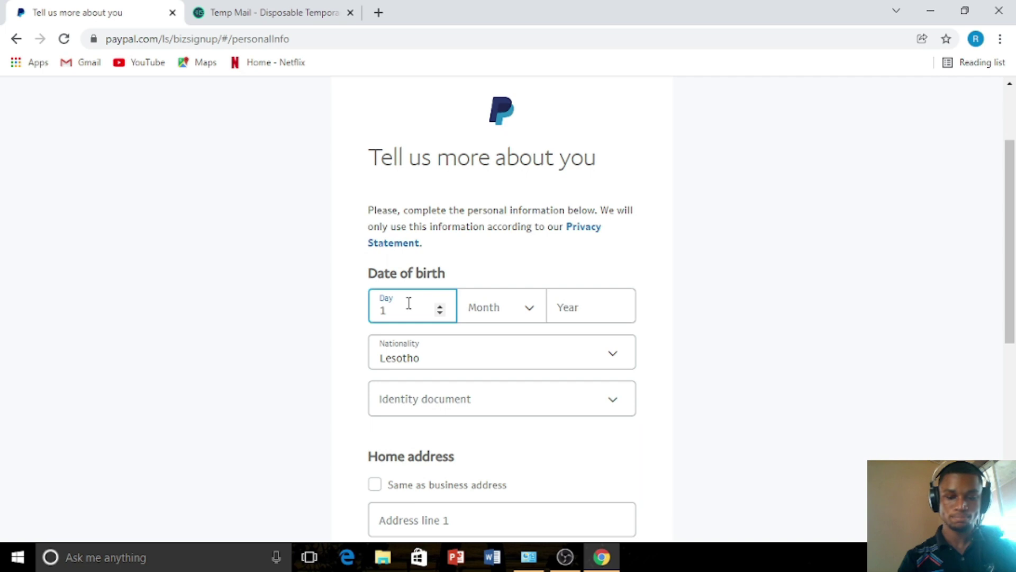
key("BackSpace")
type("11")
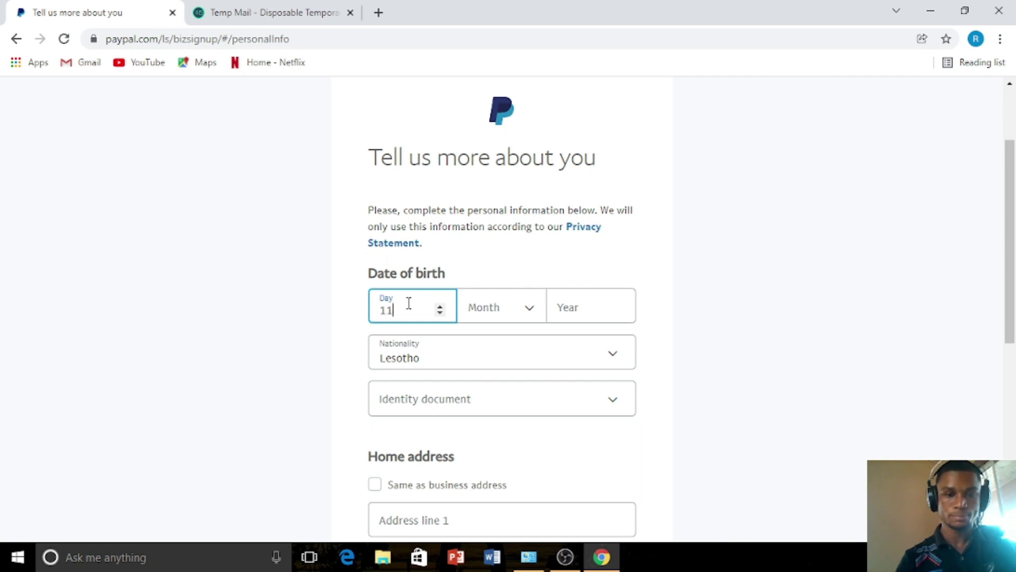
key("Tab")
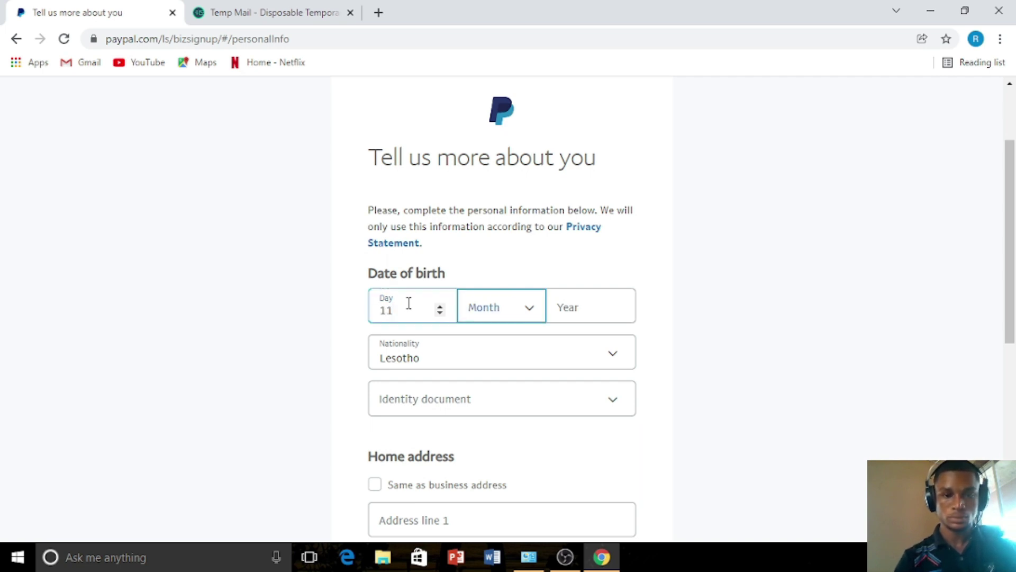
left_click(516, 318)
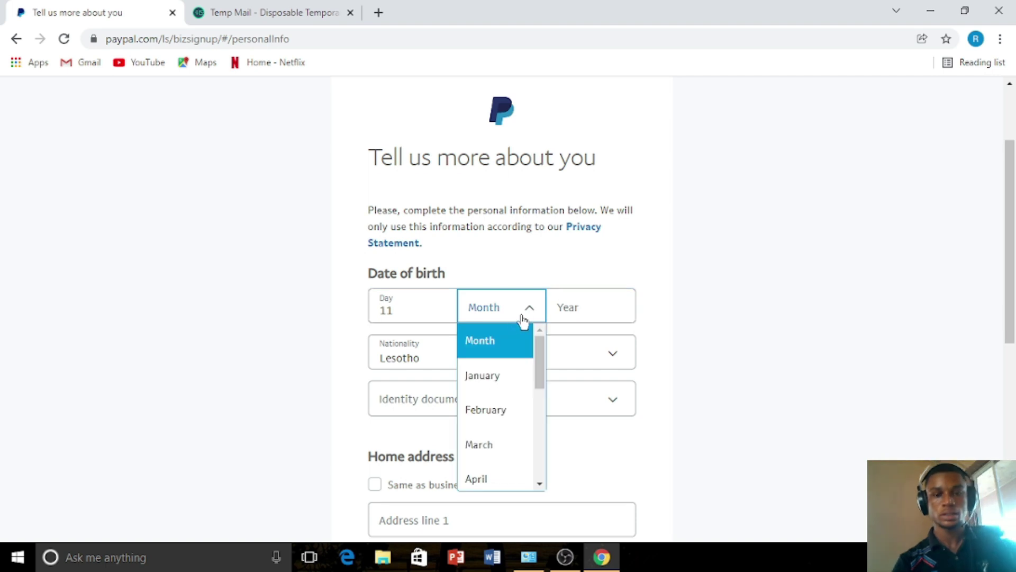
left_click(507, 369)
left_click(596, 304)
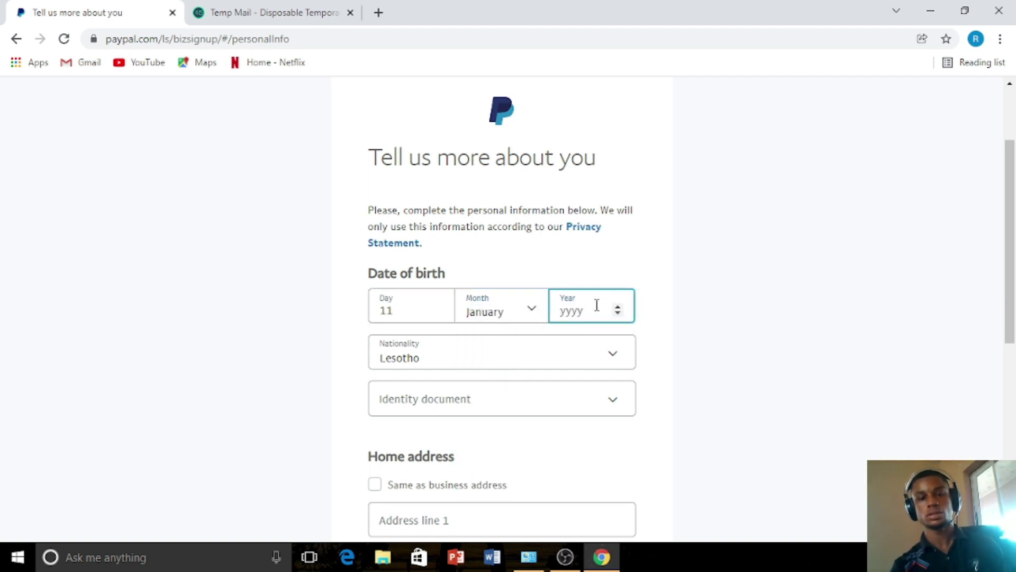
type("1997")
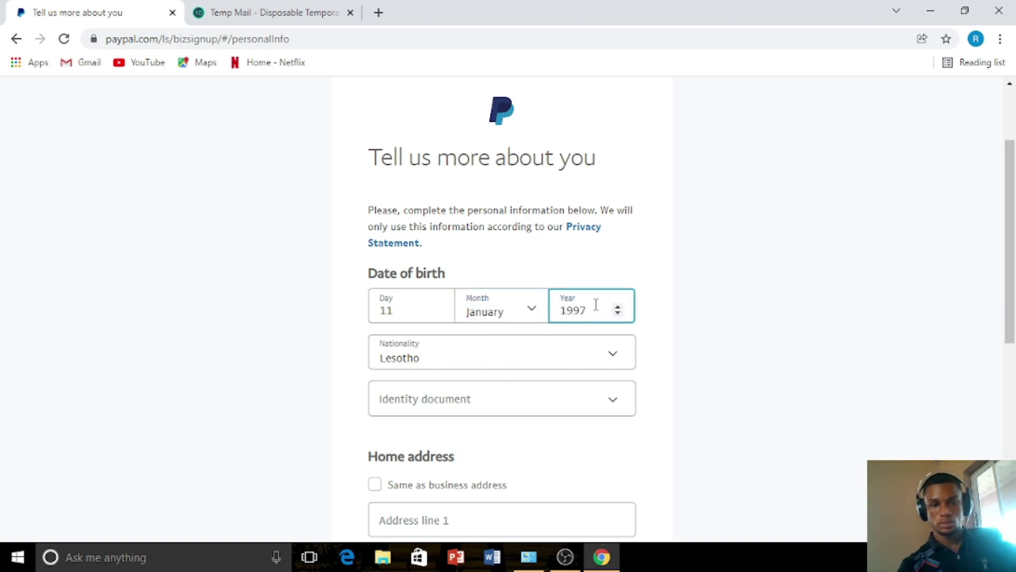
Set the nationality to Ghana
left_click(481, 359)
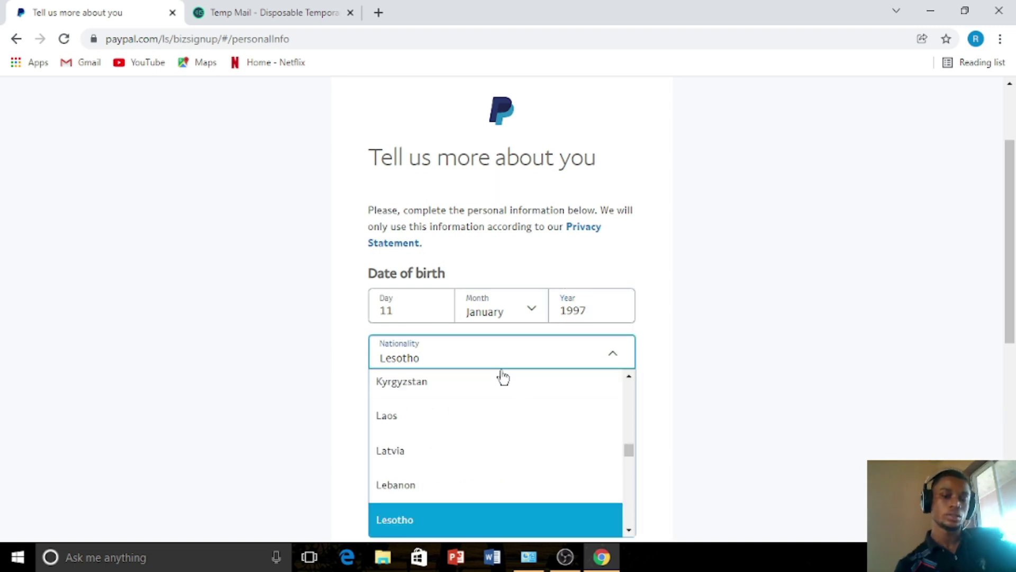
type("gh")
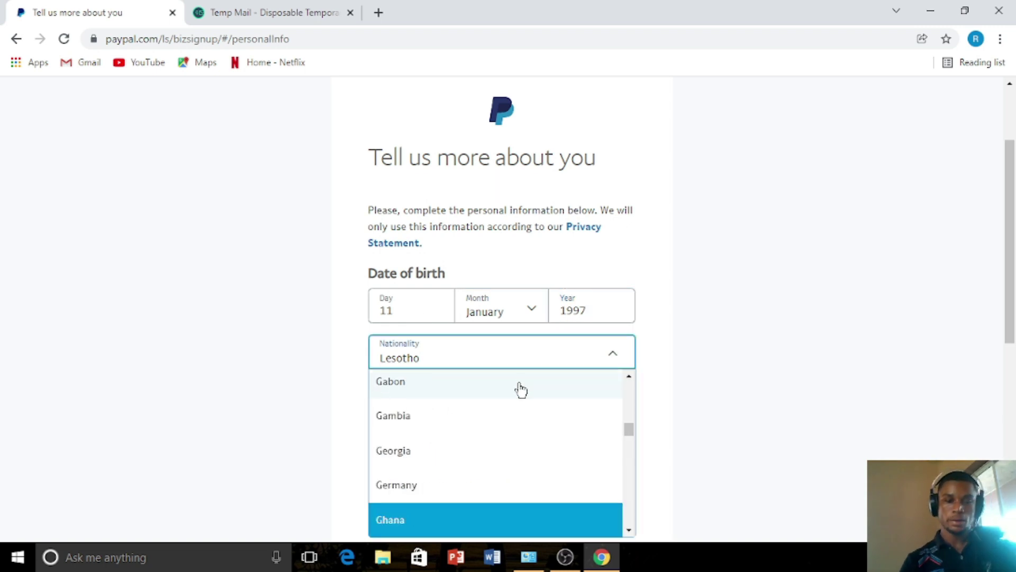
left_click(471, 521)
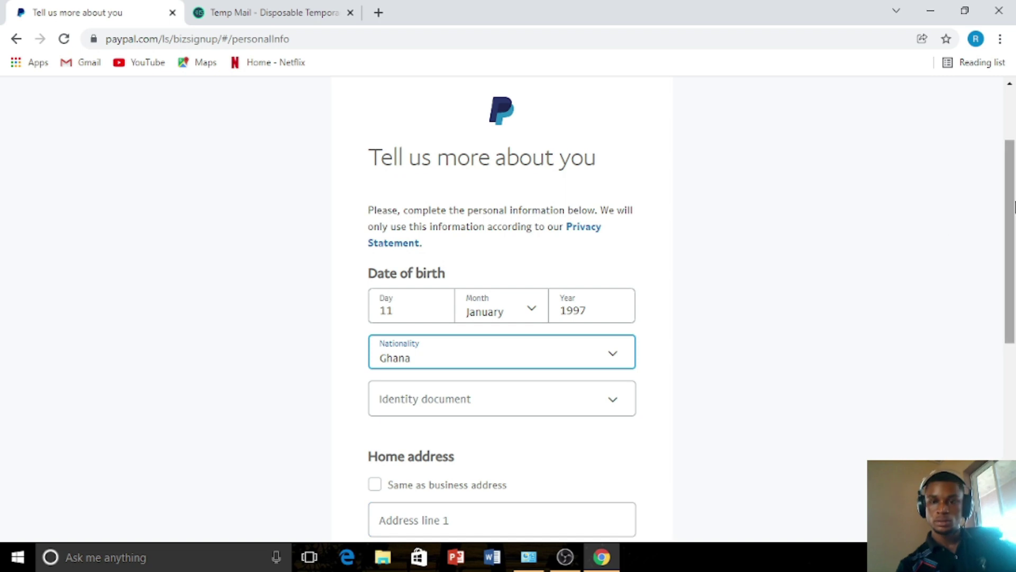
left_click_drag(1013, 207, 1012, 249)
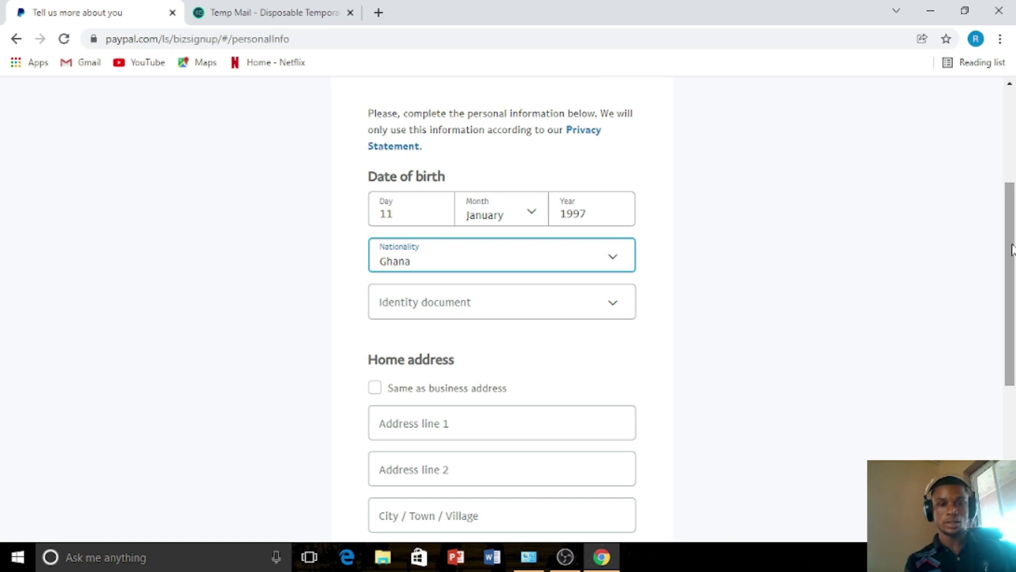
Choose National ID as the identity document and enter the ID number
left_click(604, 307)
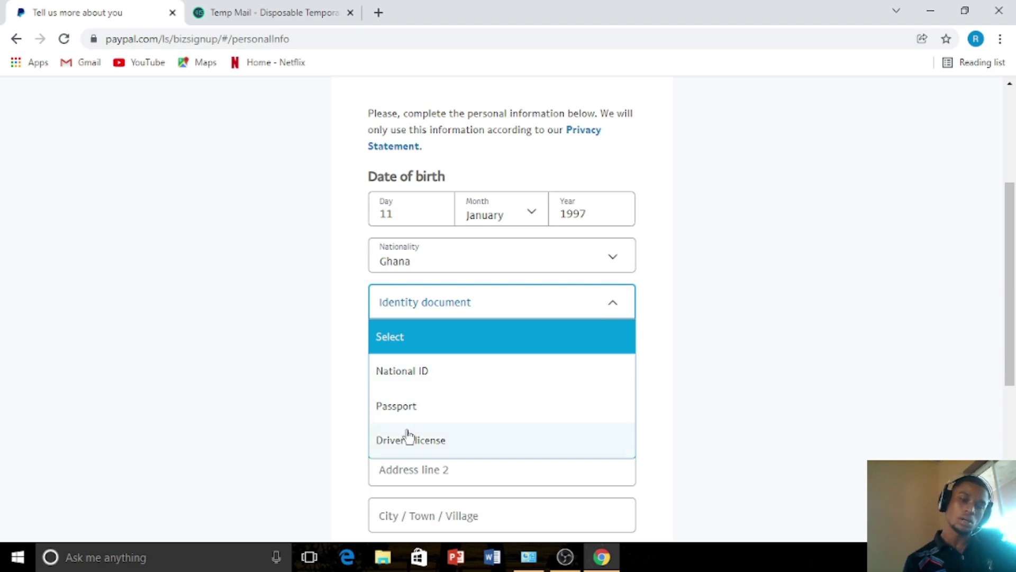
left_click(410, 391)
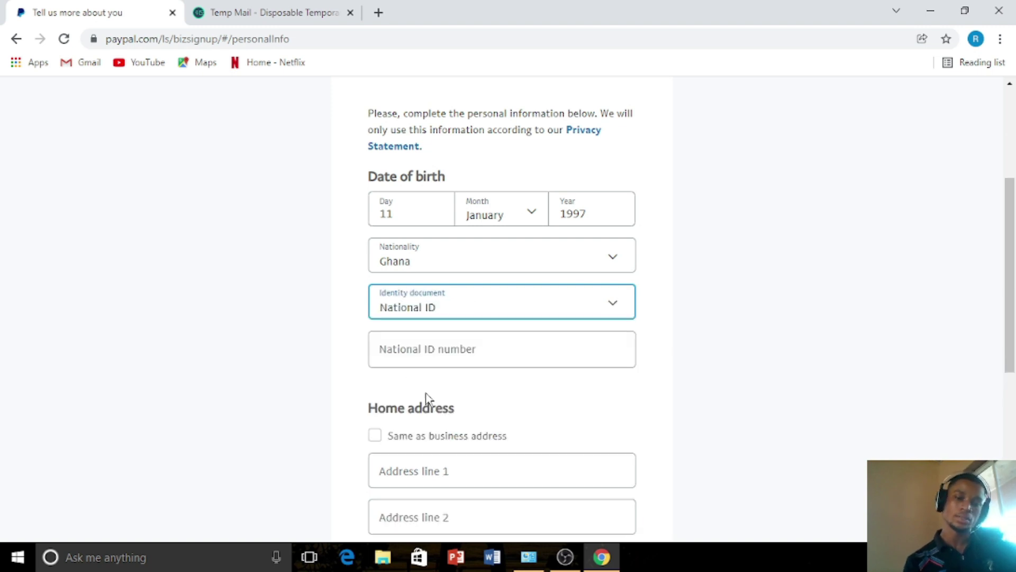
left_click(452, 351)
type("gh")
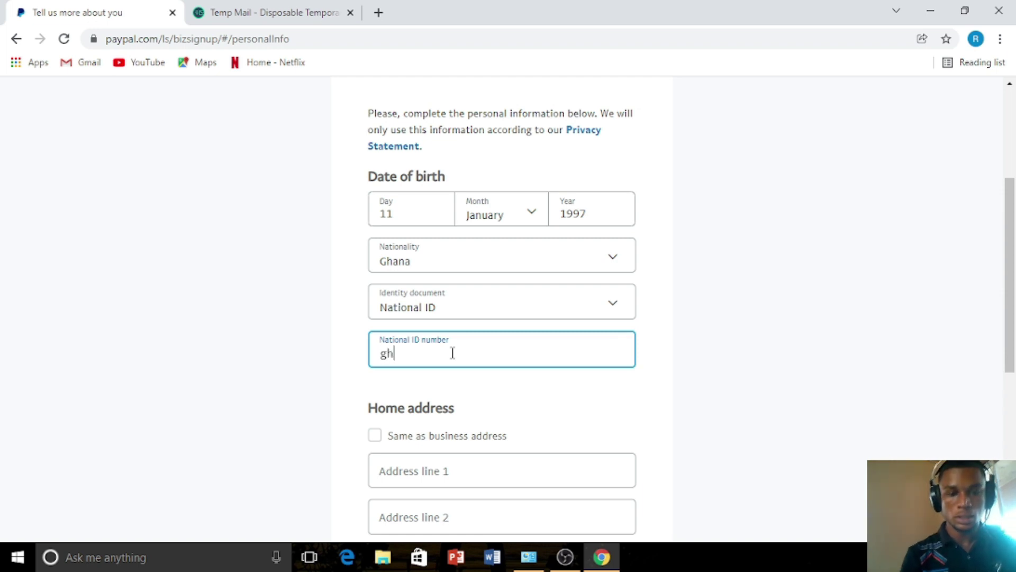
key("BackSpace")
key("BackSpace")
type("G")
key("BackSpace")
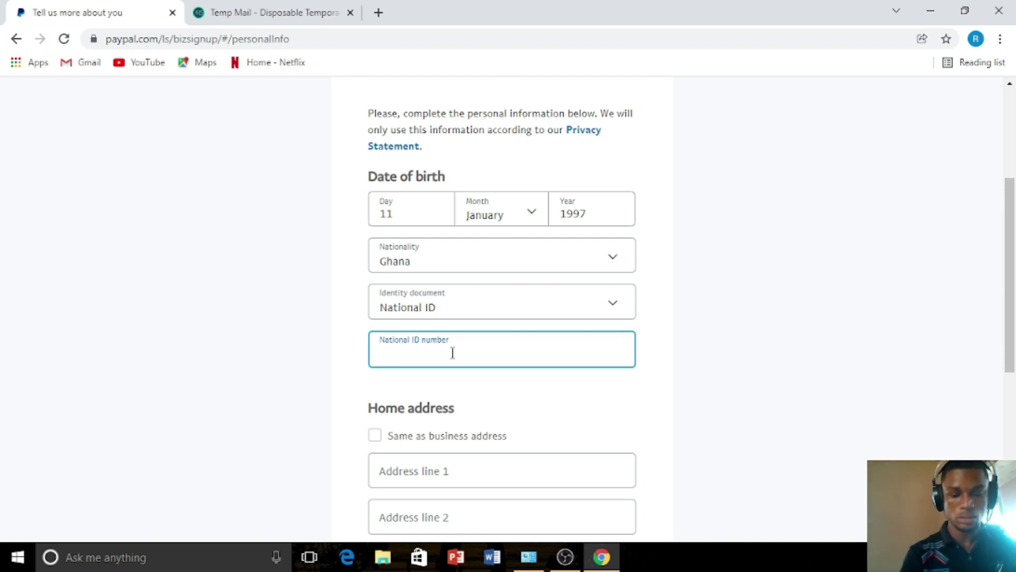
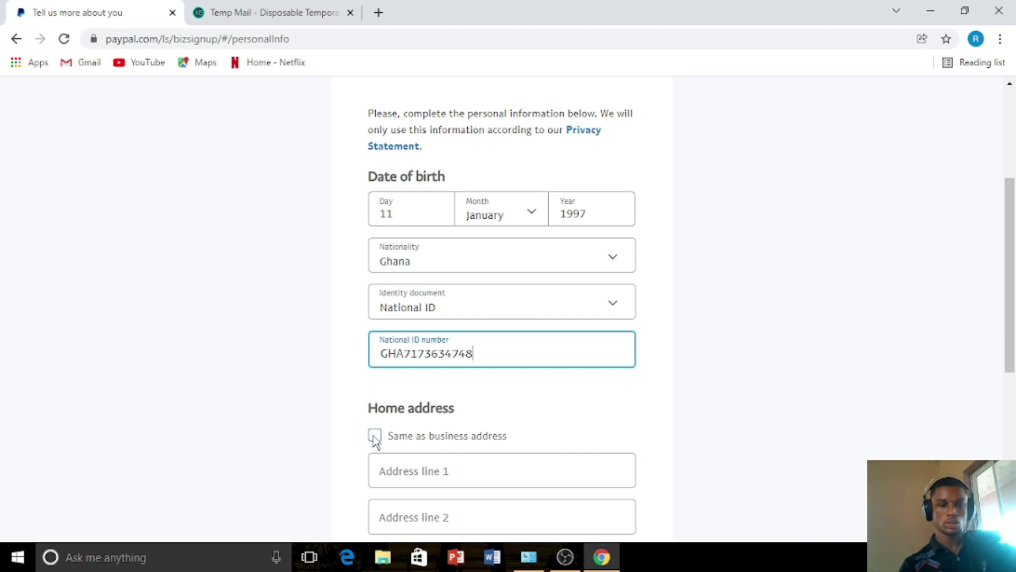
Use the business address as the home address and submit the personal information
left_click(374, 436)
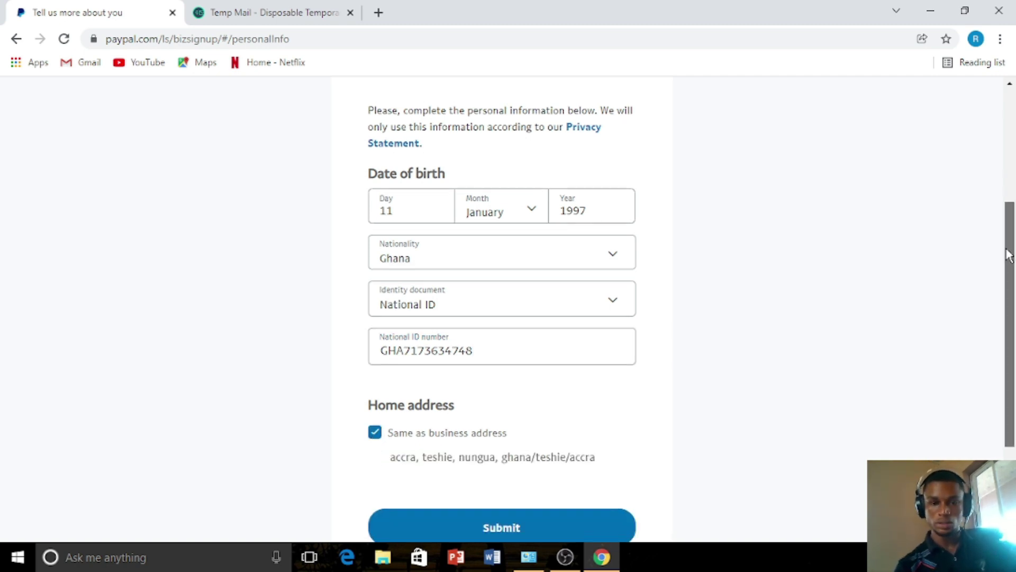
left_click_drag(1009, 255, 1007, 286)
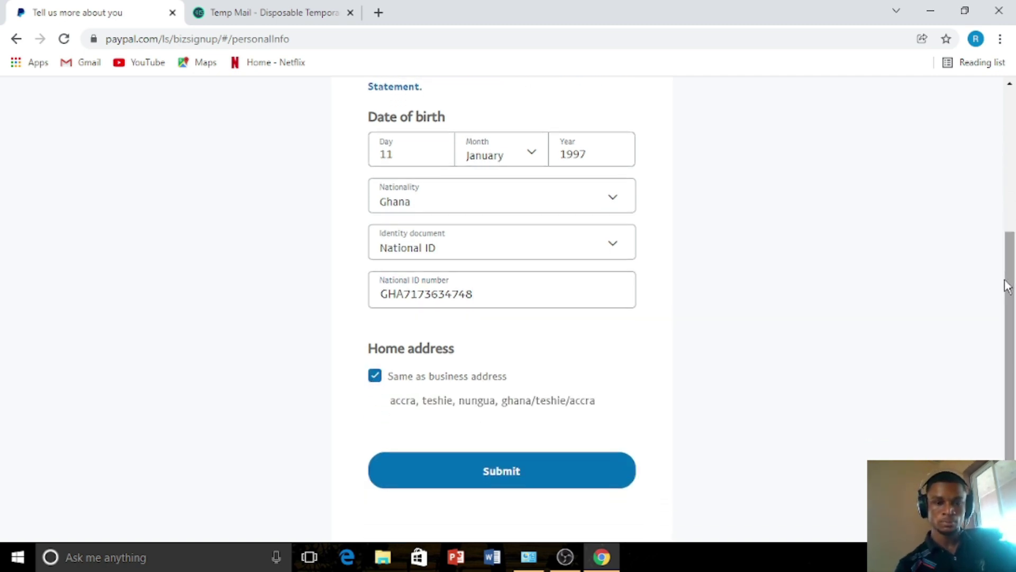
left_click(457, 482)
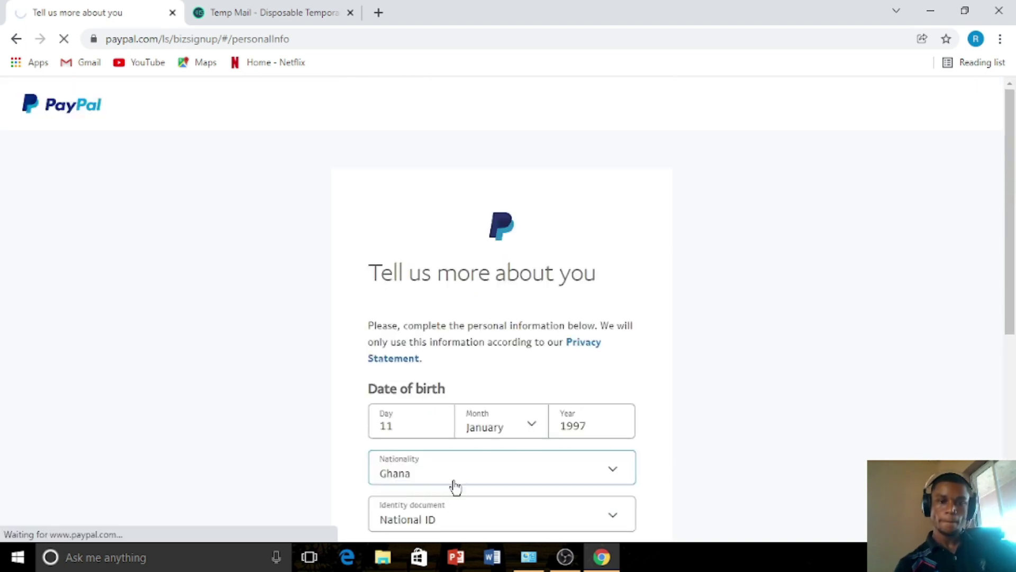
Open Profile Settings from the dashboard's account menu and close the extra PayPal login tab
left_click_drag(1011, 123, 1015, 263)
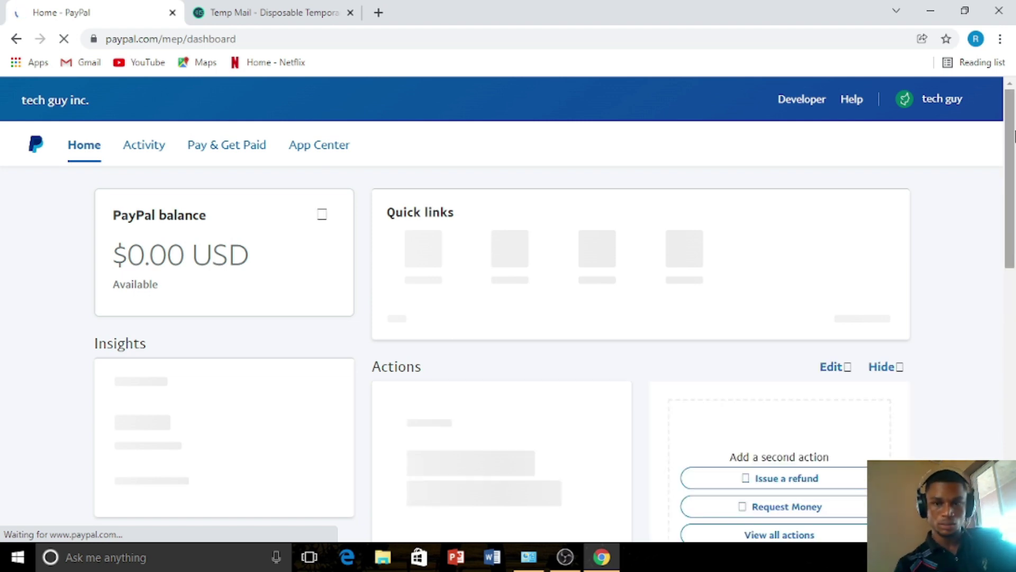
left_click(933, 99)
left_click(958, 159)
scroll(1014, 327, "down", 9)
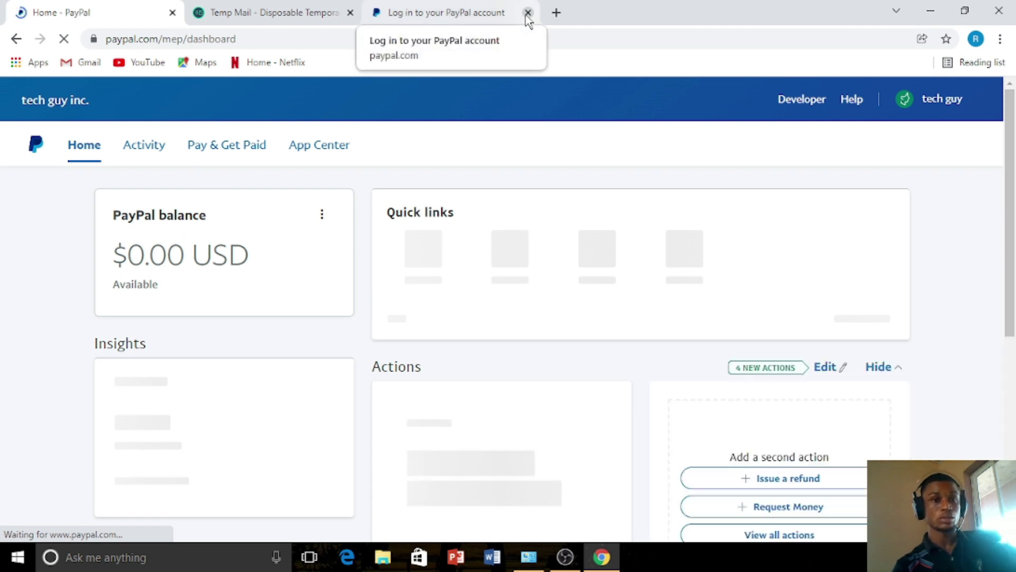
left_click(527, 13)
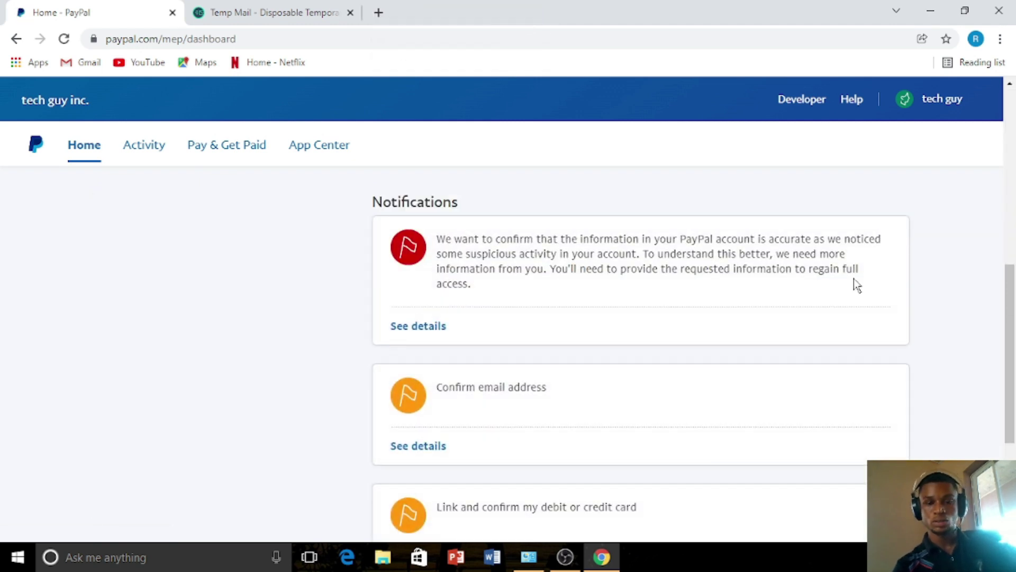
Open 'See details' under the 'Link and confirm my debit or credit card' notification
scroll(1013, 418, "down", 4)
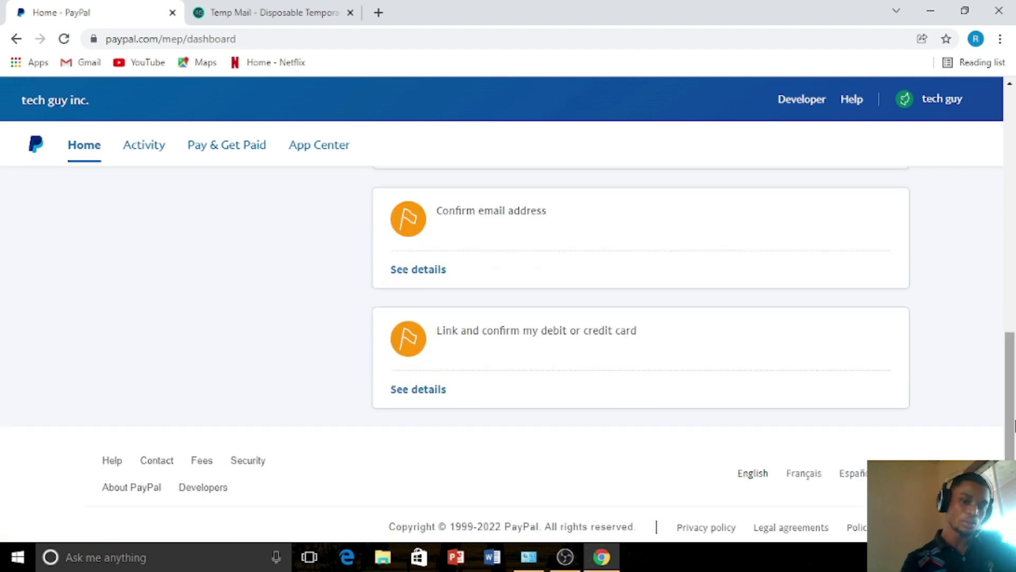
left_click(418, 390)
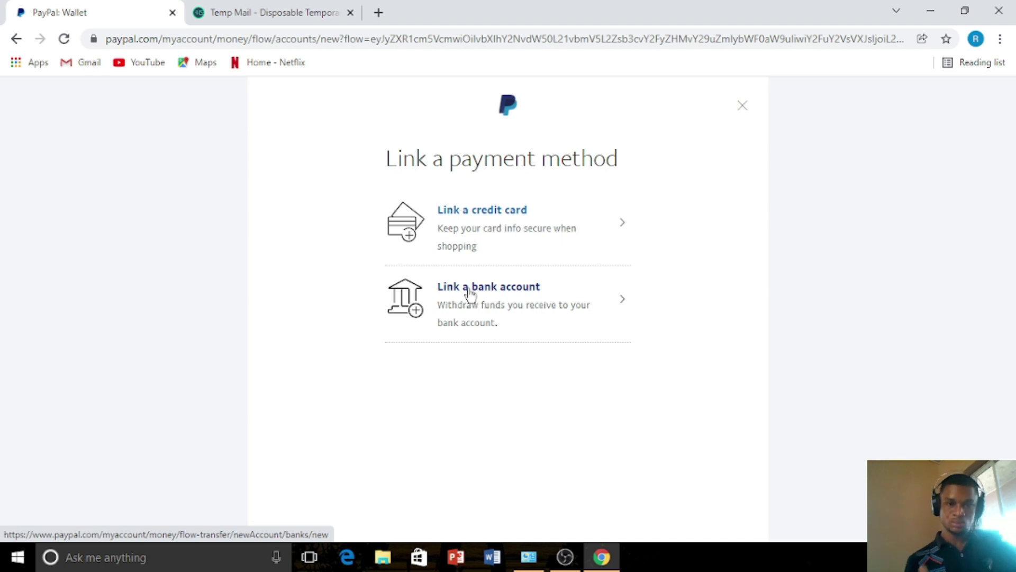
Choose to link a credit card and review the empty card form down to Link Card
left_click(496, 228)
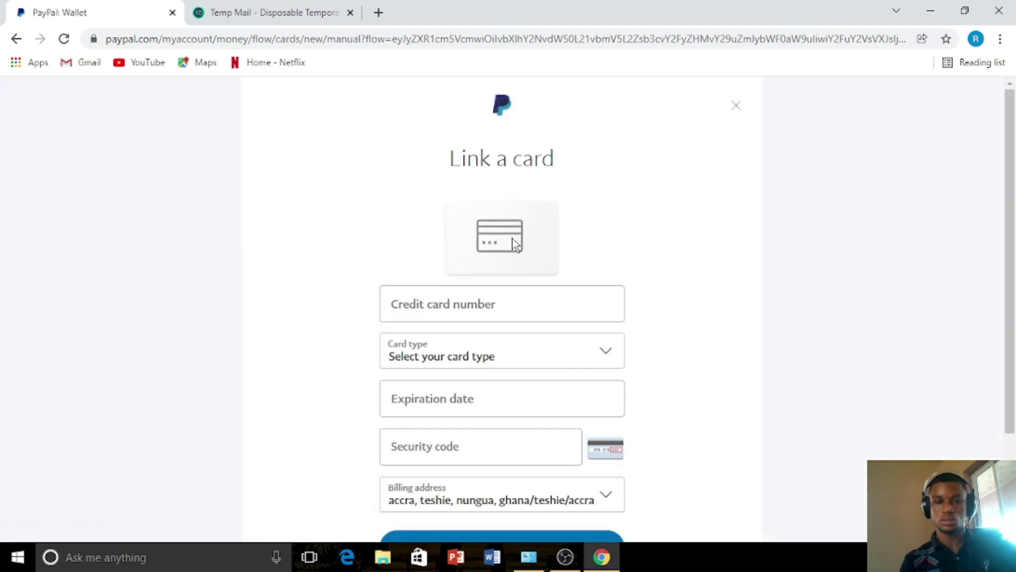
left_click(497, 299)
left_click(605, 352)
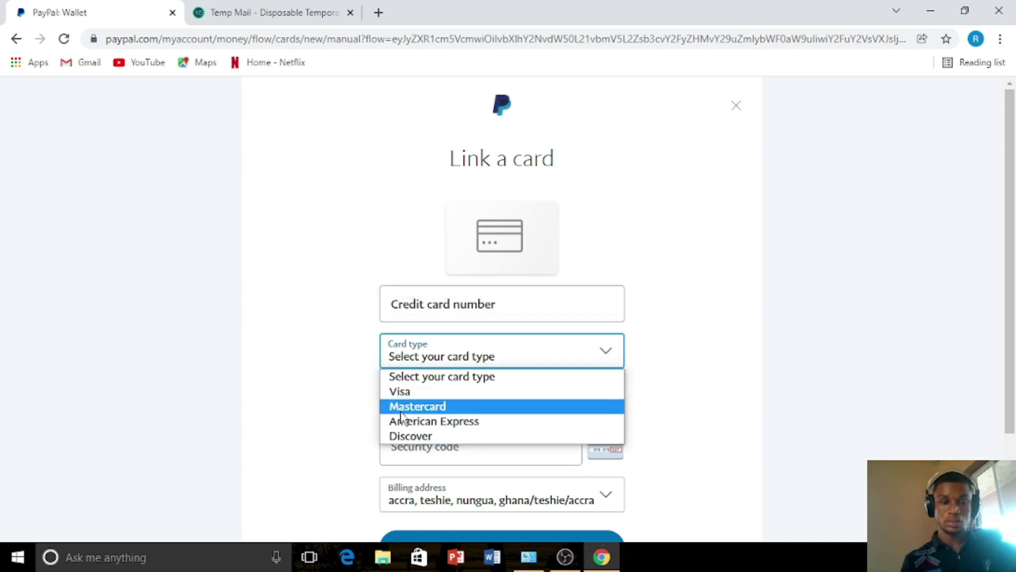
left_click(480, 447)
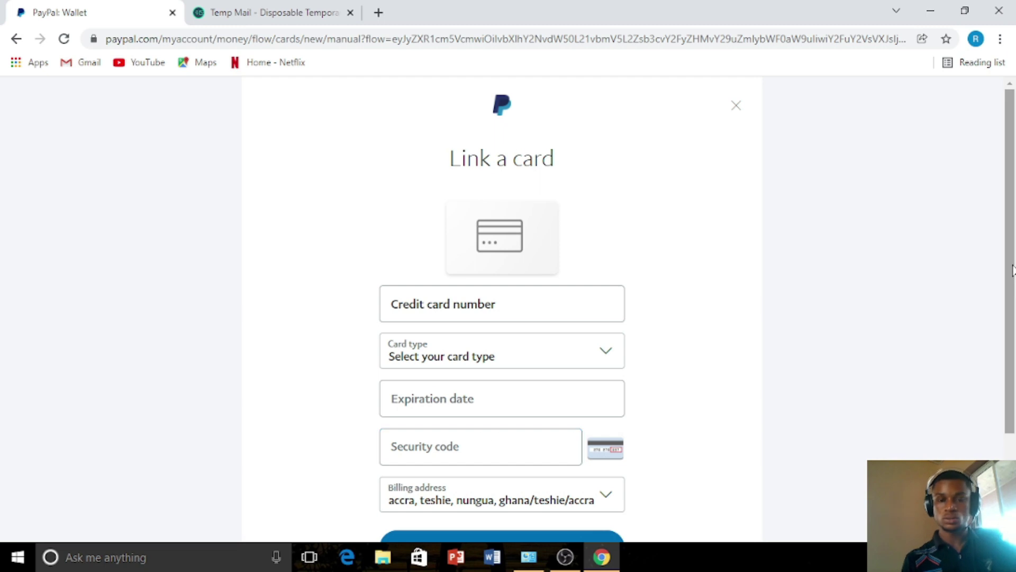
scroll(754, 413, "down", 3)
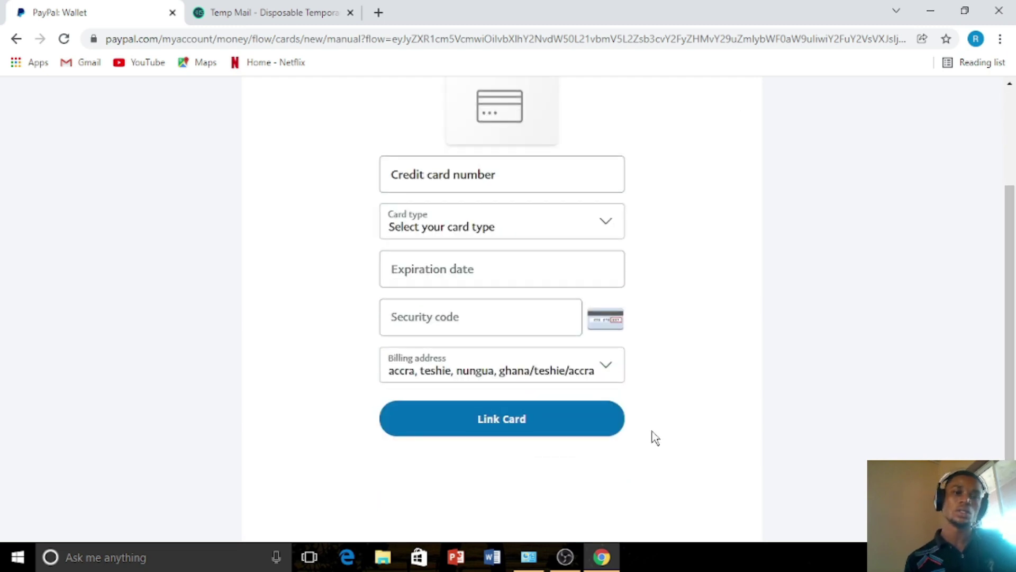